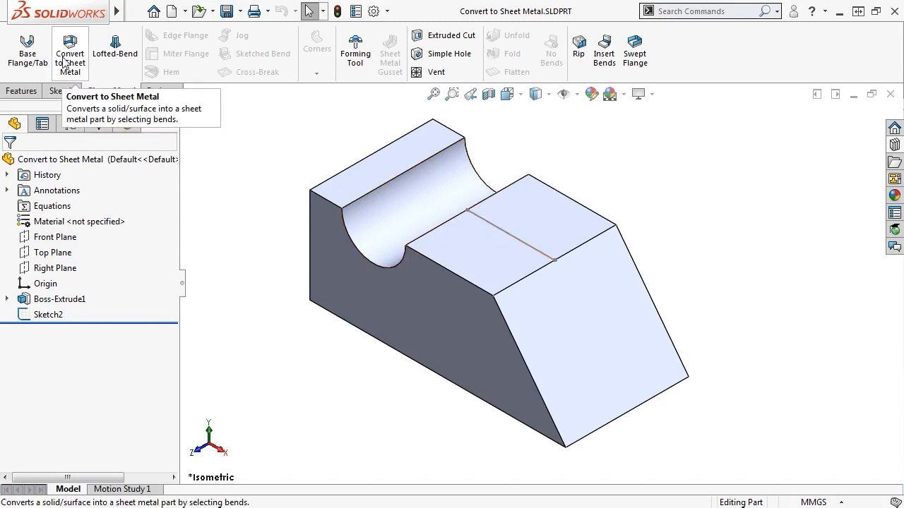
# Step: Start Convert to Sheet Metal with the block's bottom face as the fixed face, leaving the thickness direction unreversed
pyautogui.click(135, 12)
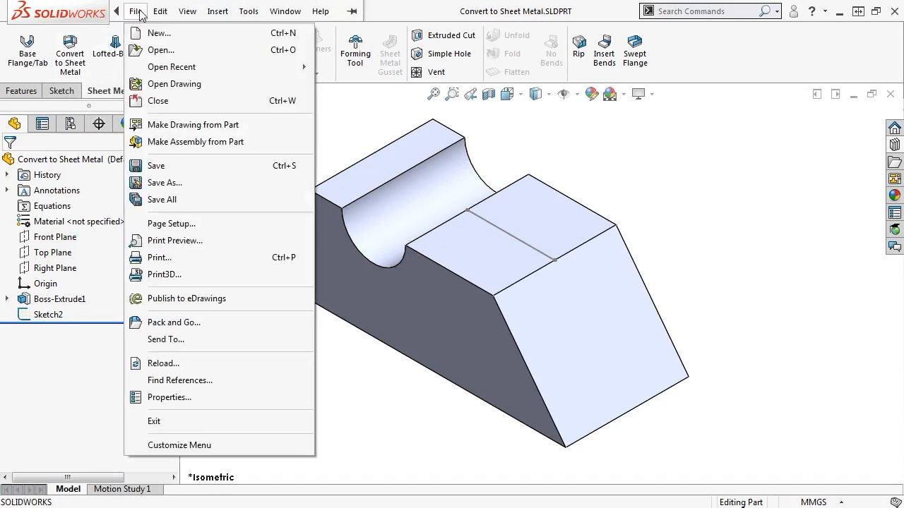
pyautogui.moveTo(313, 216)
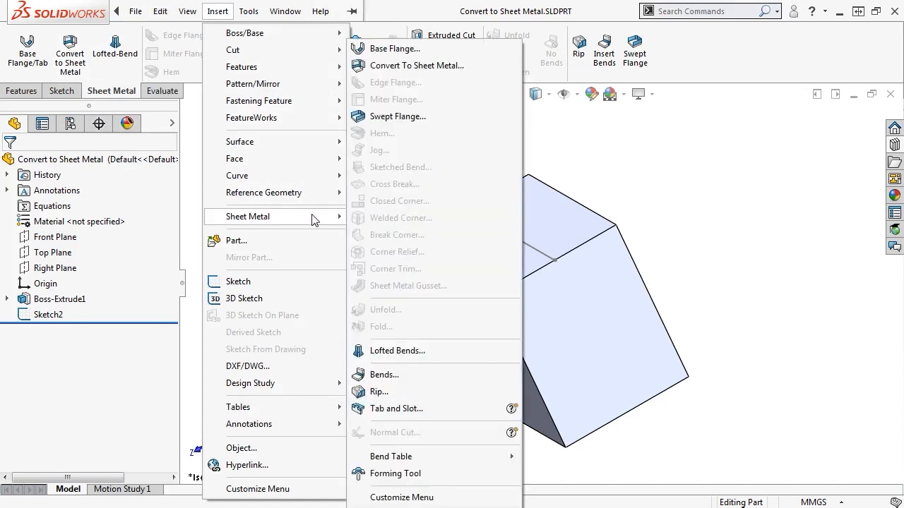
pyautogui.click(387, 66)
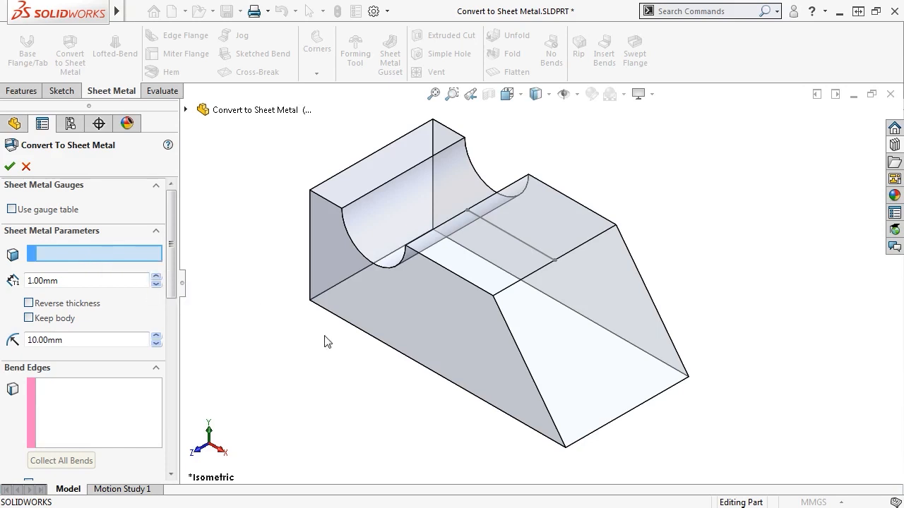
pyautogui.moveTo(354, 348); pyautogui.dragTo(380, 237, button='middle')
pyautogui.click(397, 343)
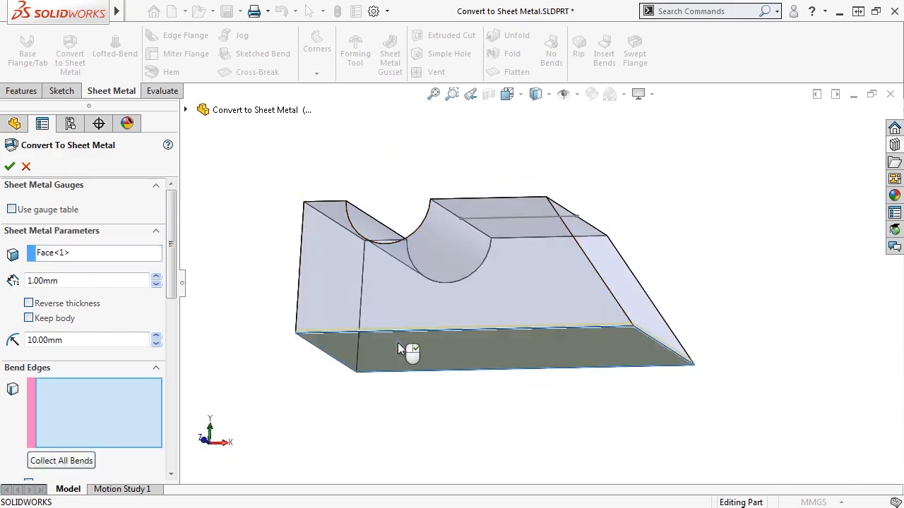
pyautogui.moveTo(372, 304); pyautogui.dragTo(358, 363, button='middle')
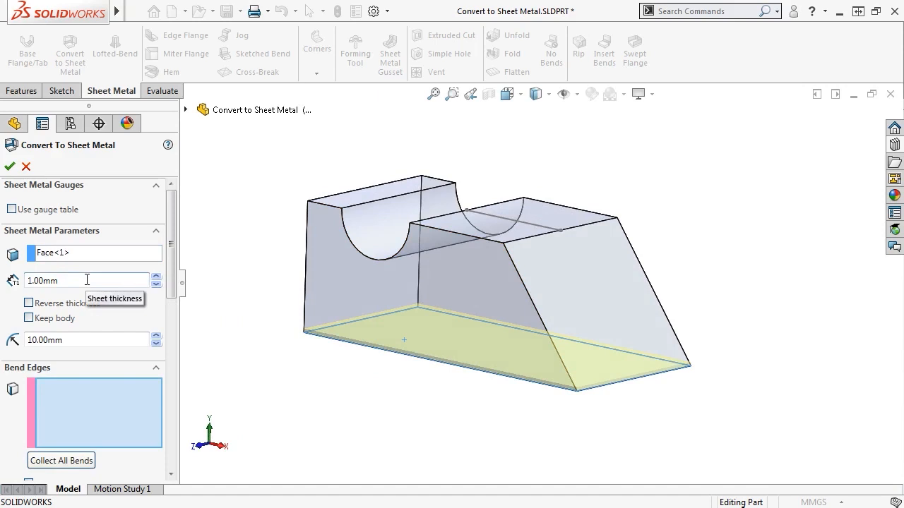
pyautogui.click(29, 303)
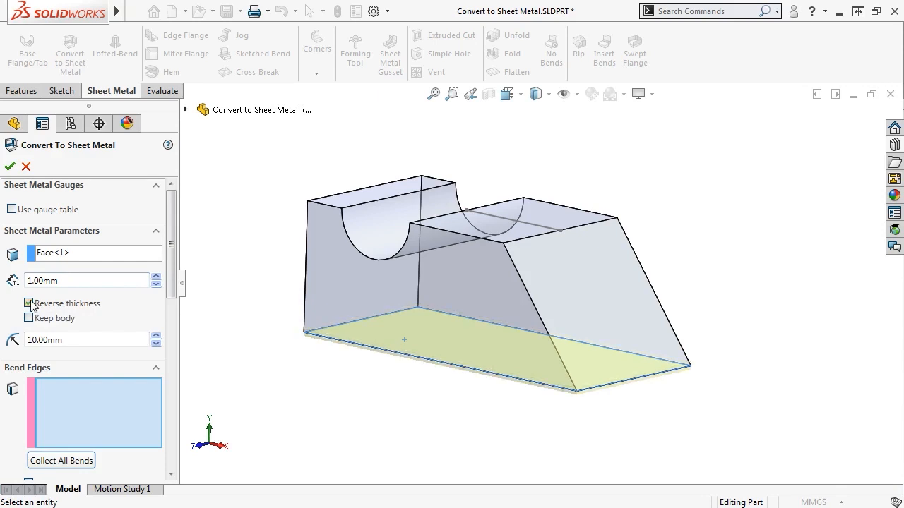
pyautogui.click(29, 304)
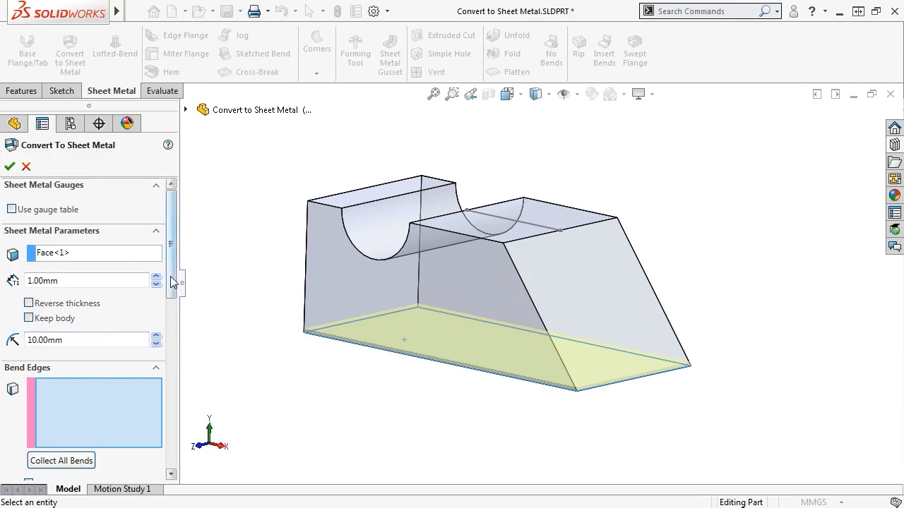
# Step: Select the four perimeter edges of the fixed bottom face as bend edges
pyautogui.moveTo(173, 279); pyautogui.dragTo(172, 346)
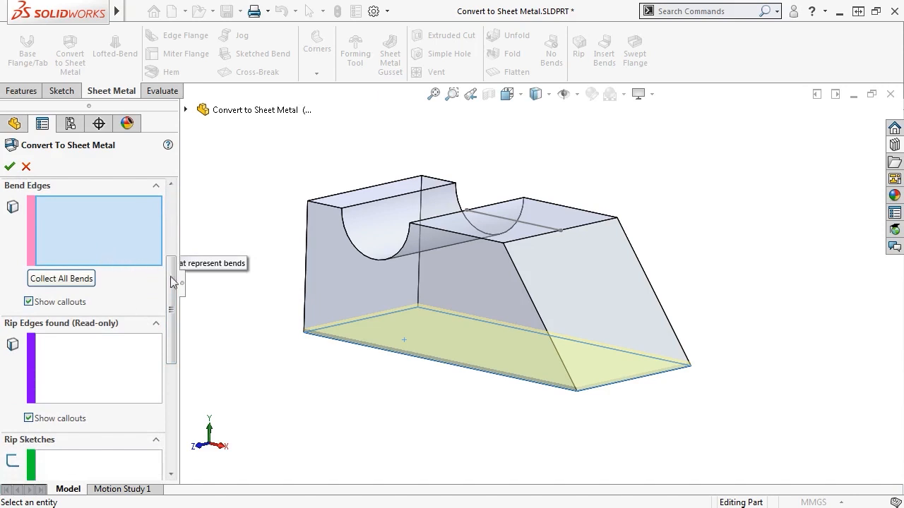
pyautogui.click(329, 327)
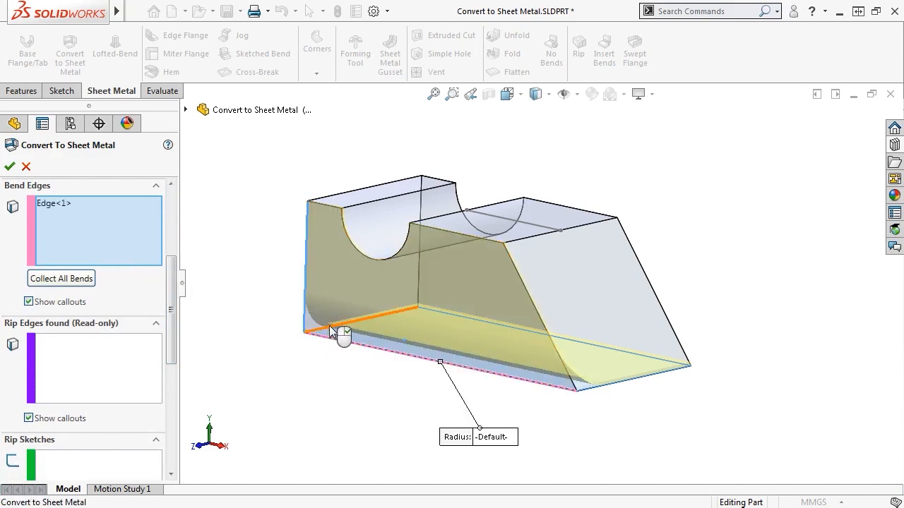
pyautogui.click(466, 319)
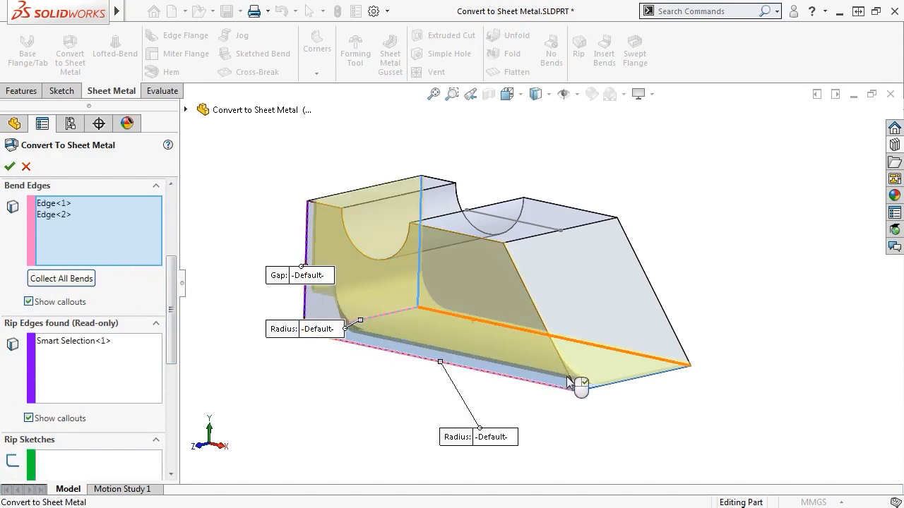
pyautogui.click(599, 388)
pyautogui.click(600, 386)
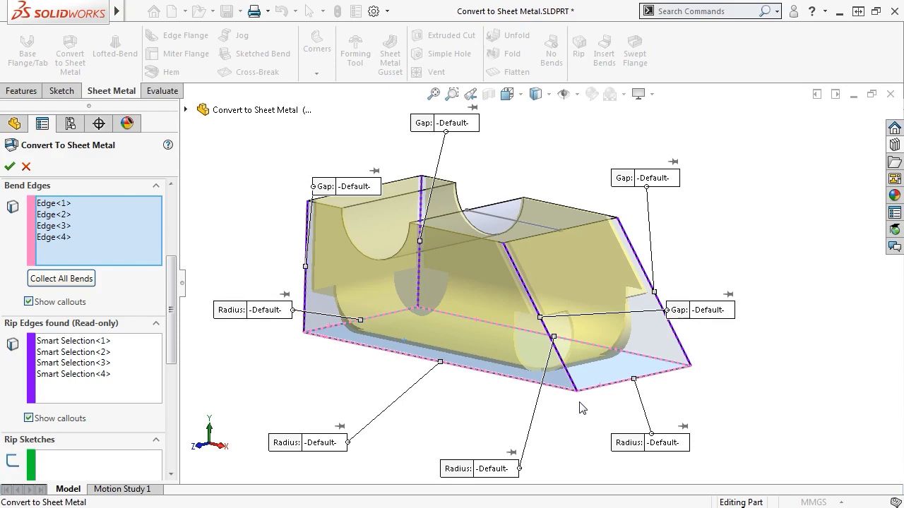
# Step: Add the near side edge of the flat top face as a bend and use Sketch2 as a rip sketch
pyautogui.moveTo(169, 305); pyautogui.dragTo(171, 371)
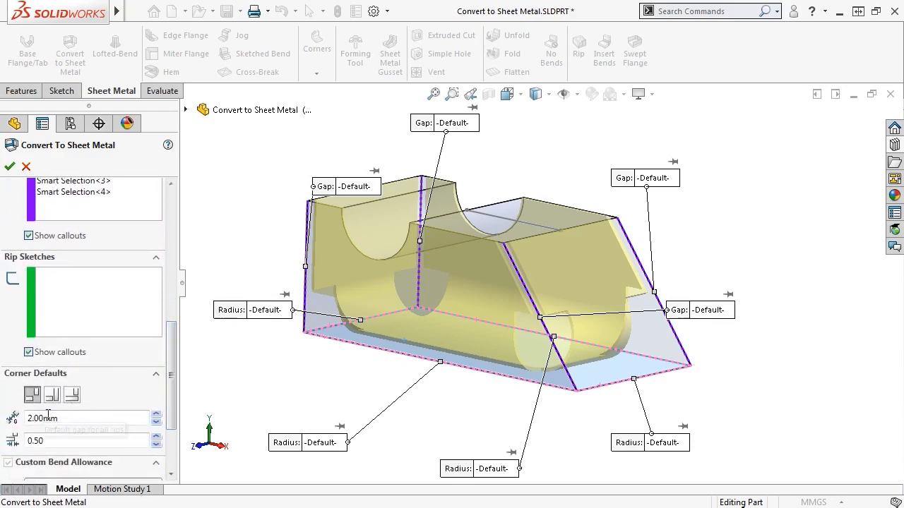
pyautogui.scroll(5, 141, 326)
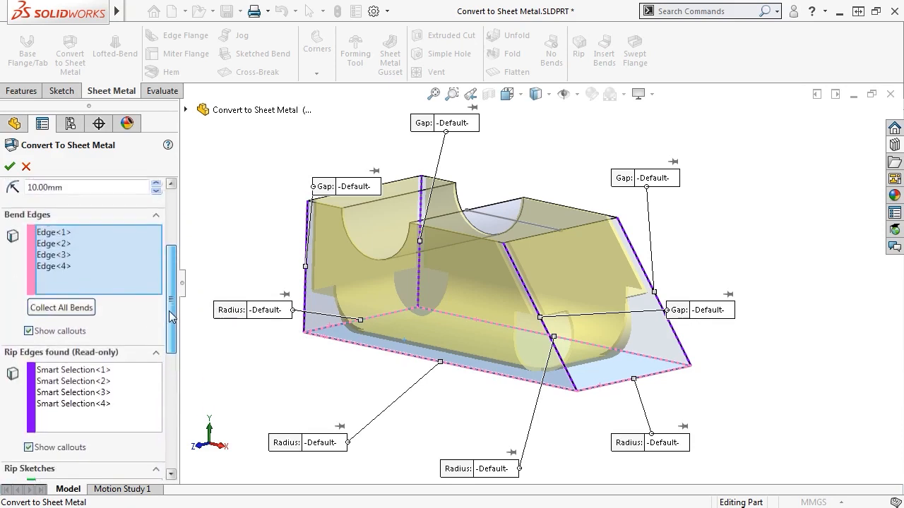
pyautogui.click(451, 228)
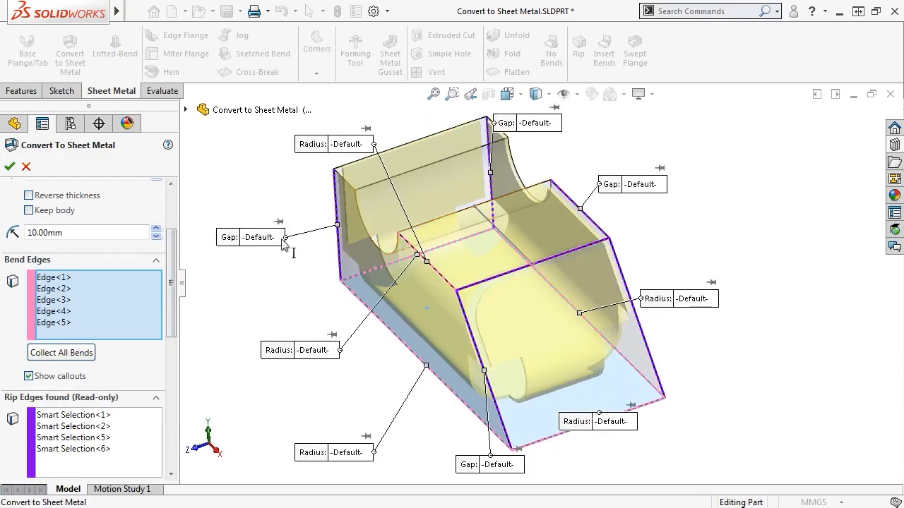
pyautogui.moveTo(172, 264); pyautogui.dragTo(173, 322)
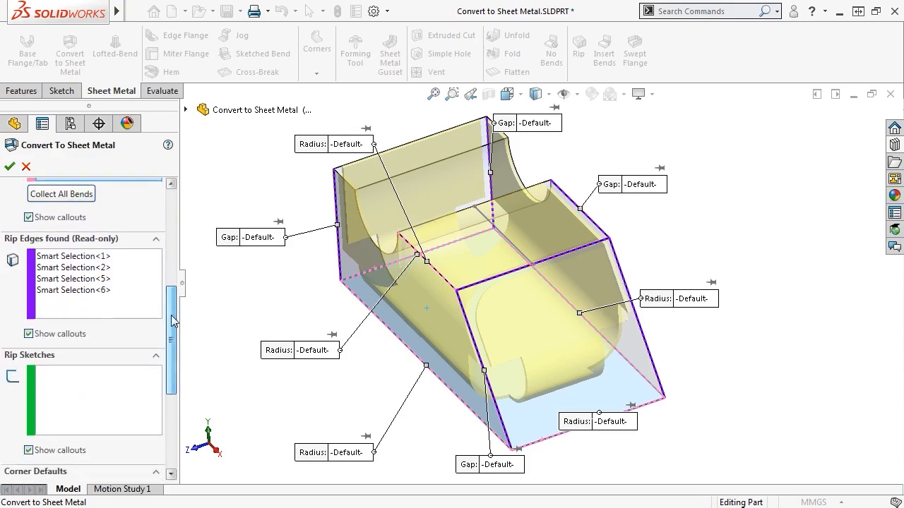
pyautogui.click(107, 385)
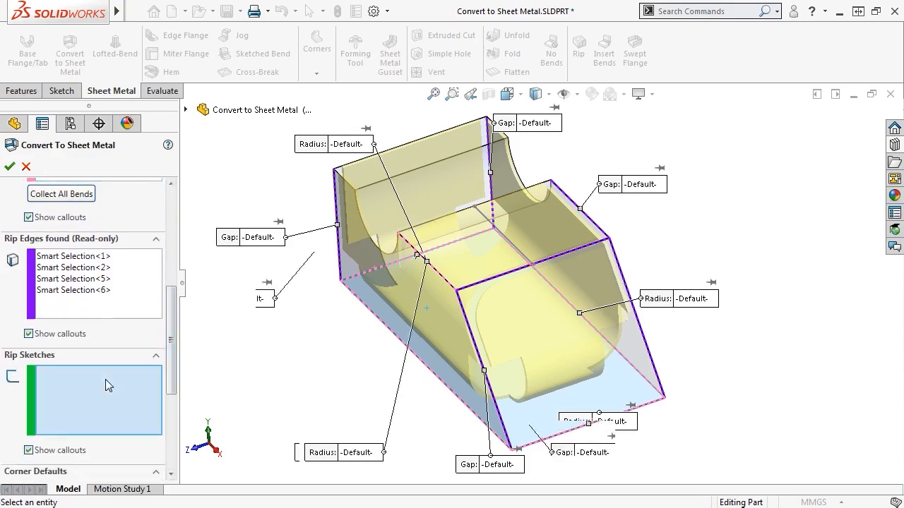
pyautogui.click(483, 218)
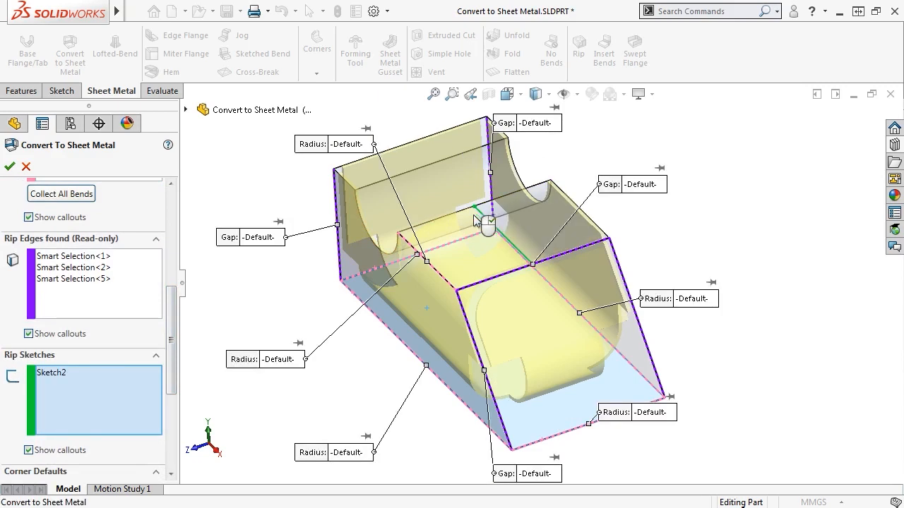
# Step: Add the far side edge of the flat top face, opposite the first top bend, as another bend edge
pyautogui.moveTo(174, 349); pyautogui.dragTo(175, 281)
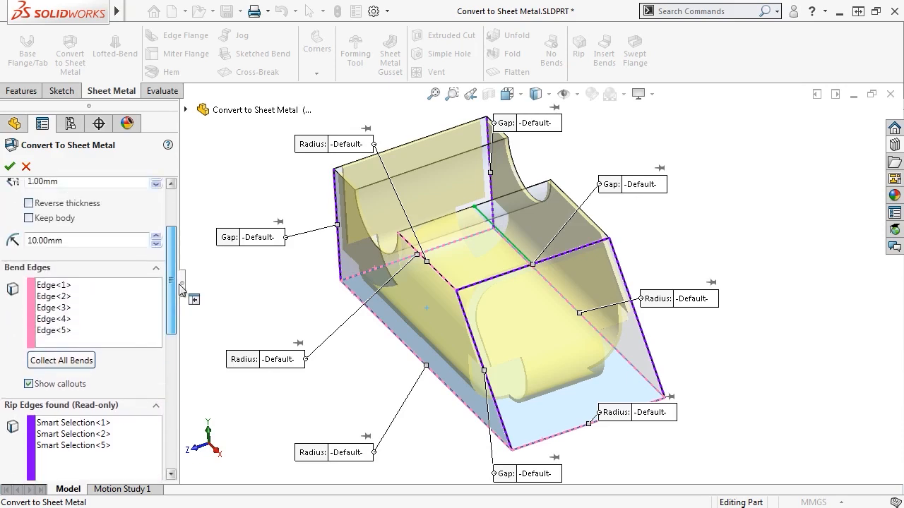
pyautogui.click(106, 317)
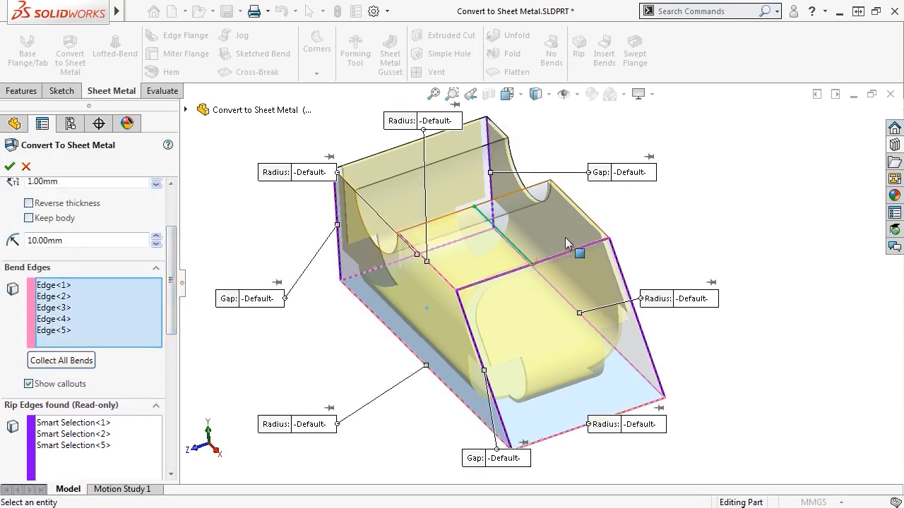
pyautogui.click(594, 226)
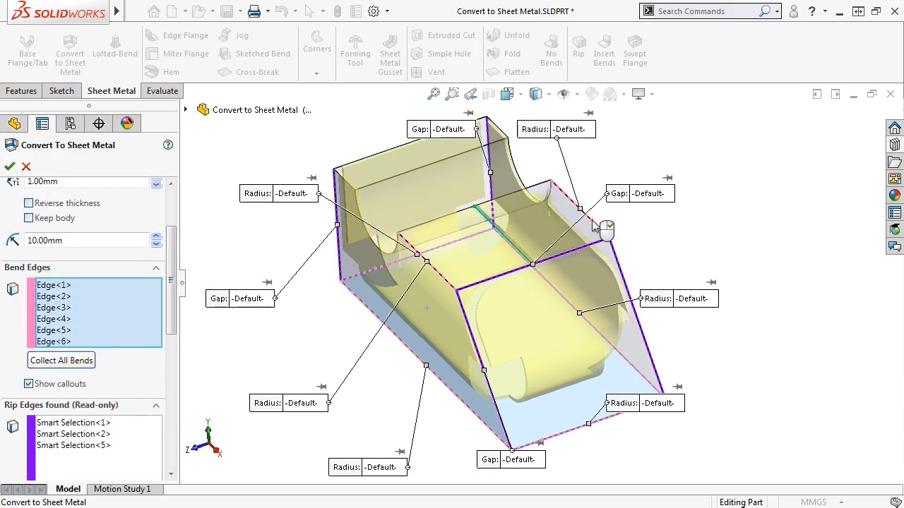
pyautogui.moveTo(642, 249); pyautogui.dragTo(667, 246, button='middle')
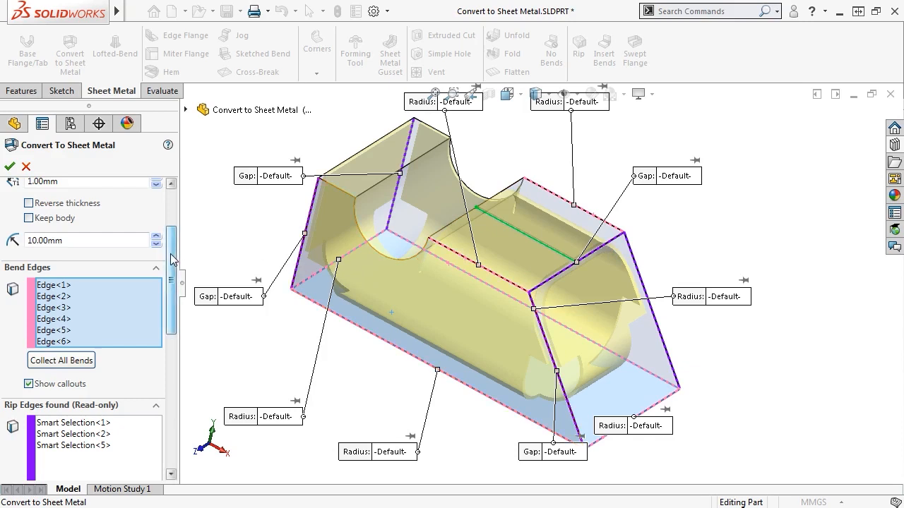
# Step: Complete the conversion with obround auto relief at a 0.50 relief ratio, and preview the part's flat pattern
pyautogui.moveTo(173, 259); pyautogui.dragTo(171, 406)
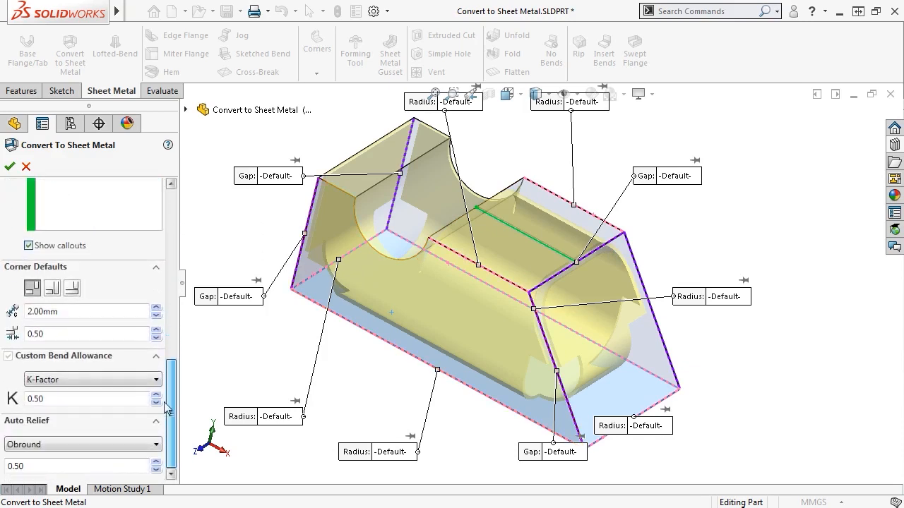
pyautogui.click(154, 449)
pyautogui.click(130, 470)
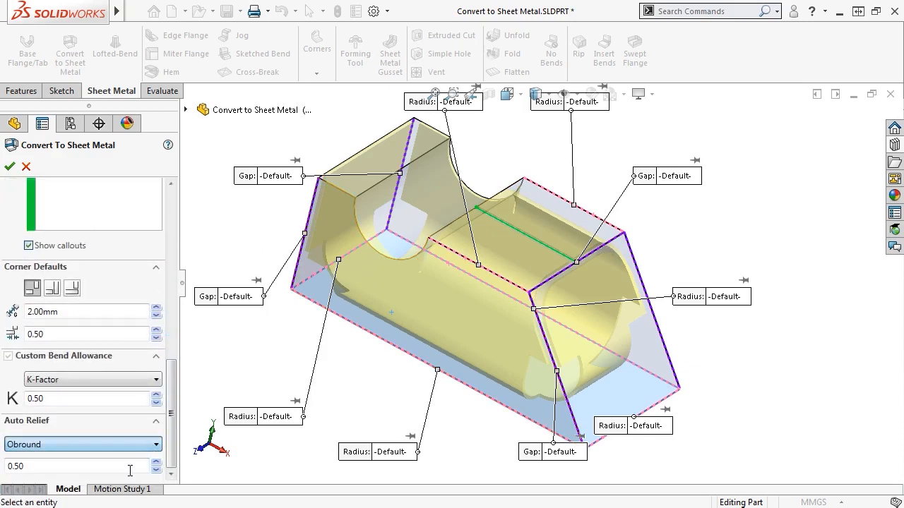
pyautogui.click(112, 468)
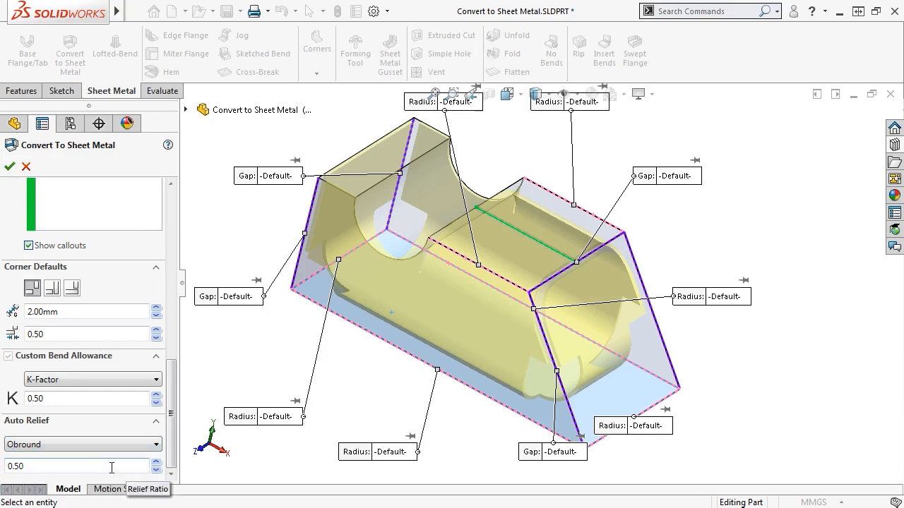
pyautogui.click(9, 167)
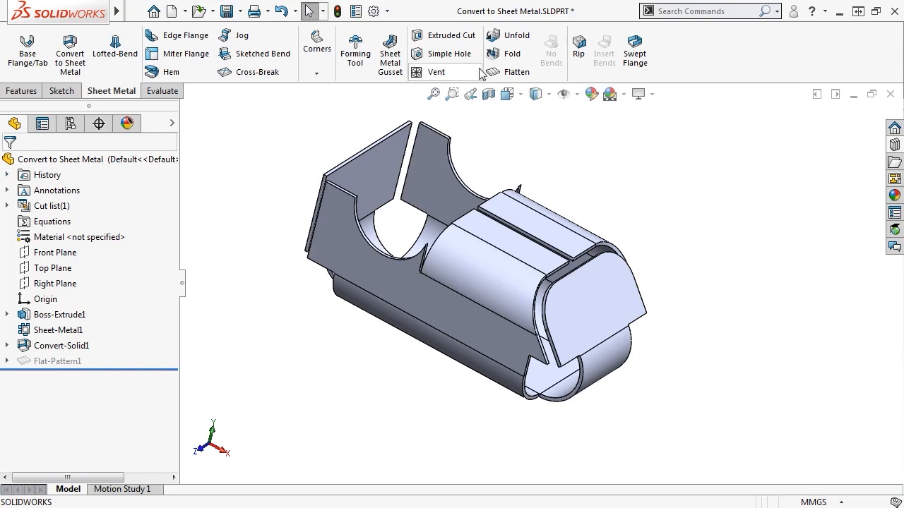
pyautogui.click(509, 73)
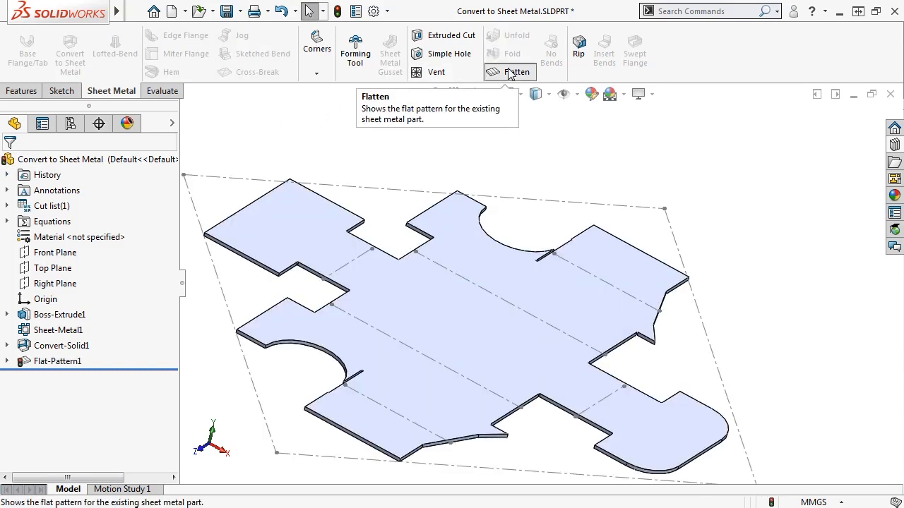
pyautogui.click(510, 73)
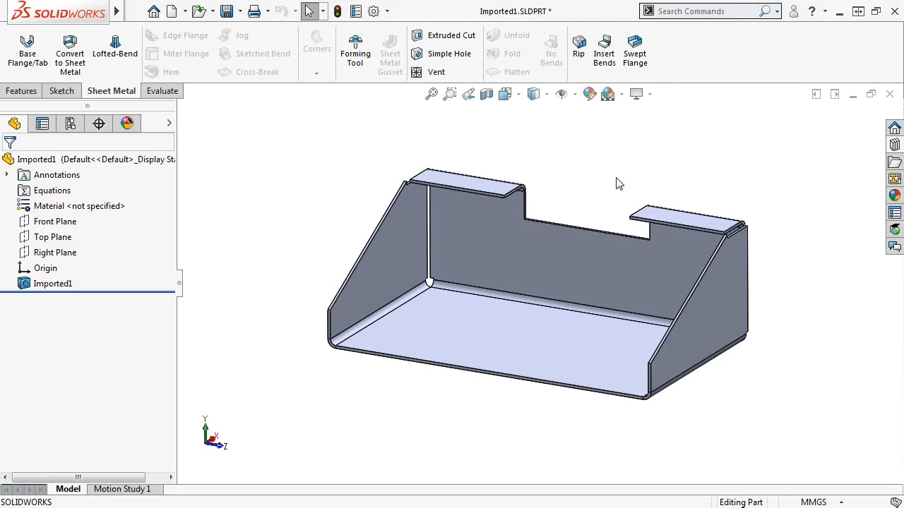
# Step: In the Imported1 part, measure the sheet thickness between the inner and outer faces of the base
pyautogui.click(67, 284)
pyautogui.click(162, 90)
pyautogui.click(64, 67)
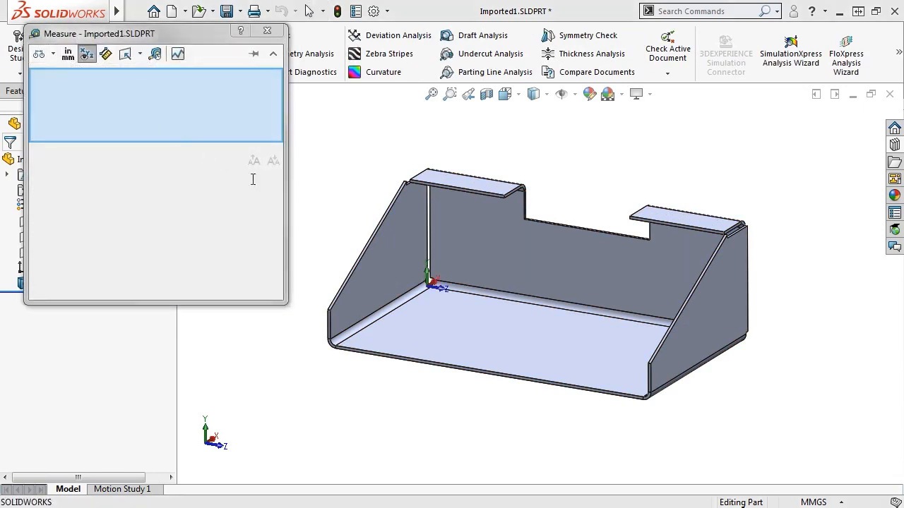
pyautogui.click(486, 339)
pyautogui.moveTo(475, 399); pyautogui.dragTo(494, 321, button='middle')
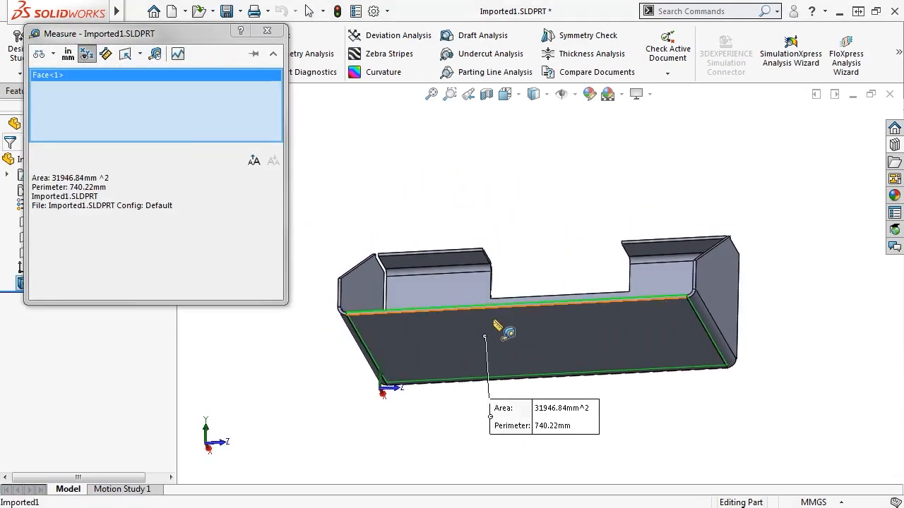
pyautogui.click(498, 339)
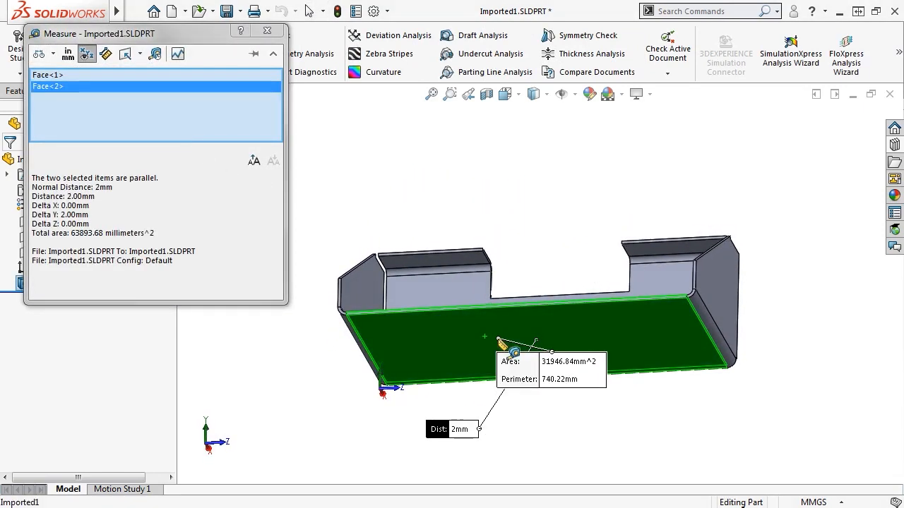
pyautogui.click(103, 187)
pyautogui.click(267, 31)
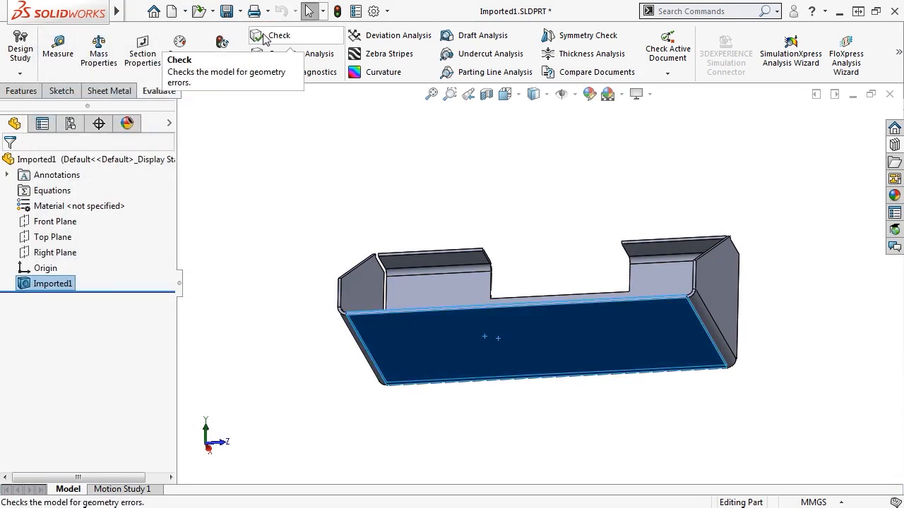
# Step: Start a Convert to Sheet Metal on the imported body with the outer face of its base as the fixed face
pyautogui.click(110, 91)
pyautogui.click(73, 55)
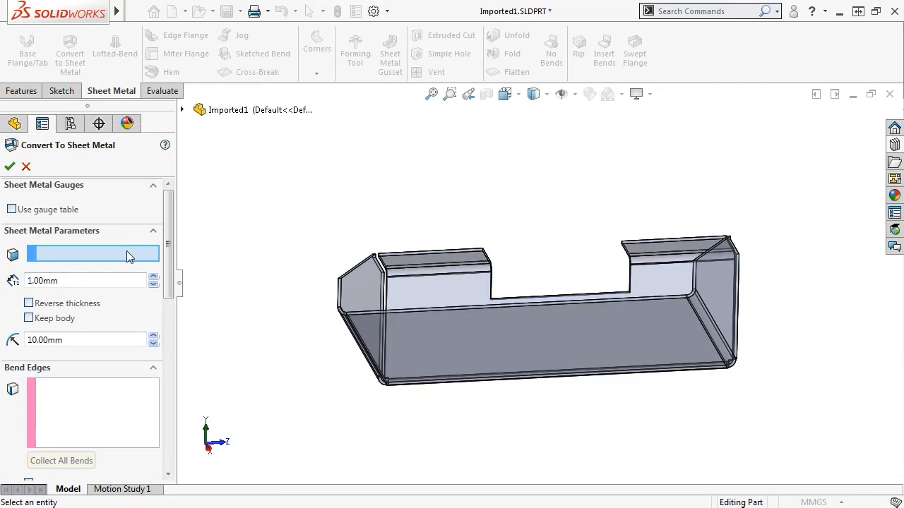
pyautogui.click(501, 360)
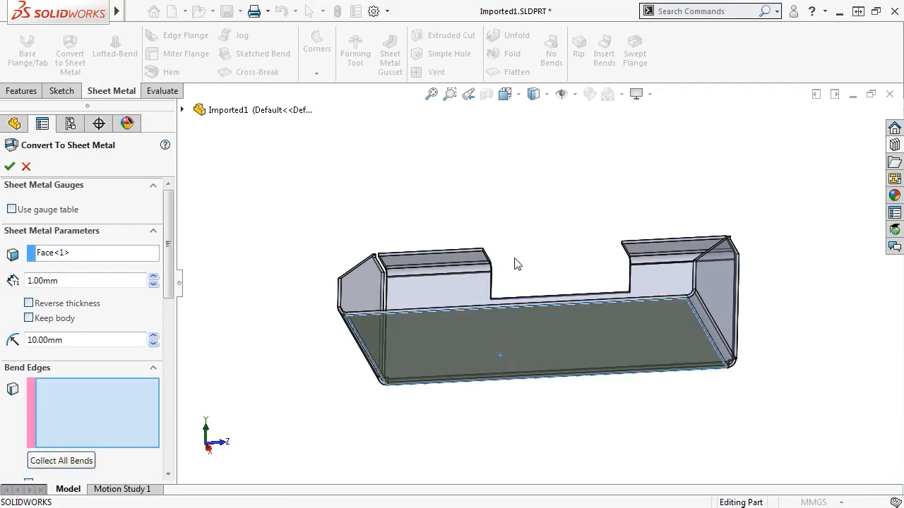
pyautogui.moveTo(514, 262); pyautogui.dragTo(513, 343, button='middle')
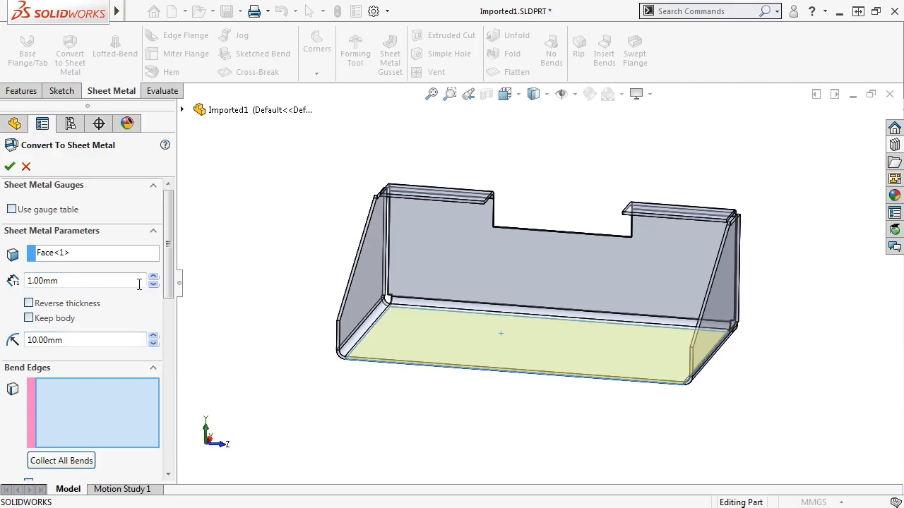
# Step: Collect all bends of the imported body automatically and complete the conversion with obround auto relief at a 0.50 ratio
pyautogui.moveTo(171, 272)
pyautogui.mouseDown()
pyautogui.moveTo(172, 303)
pyautogui.moveTo(156, 322)
pyautogui.mouseUp()
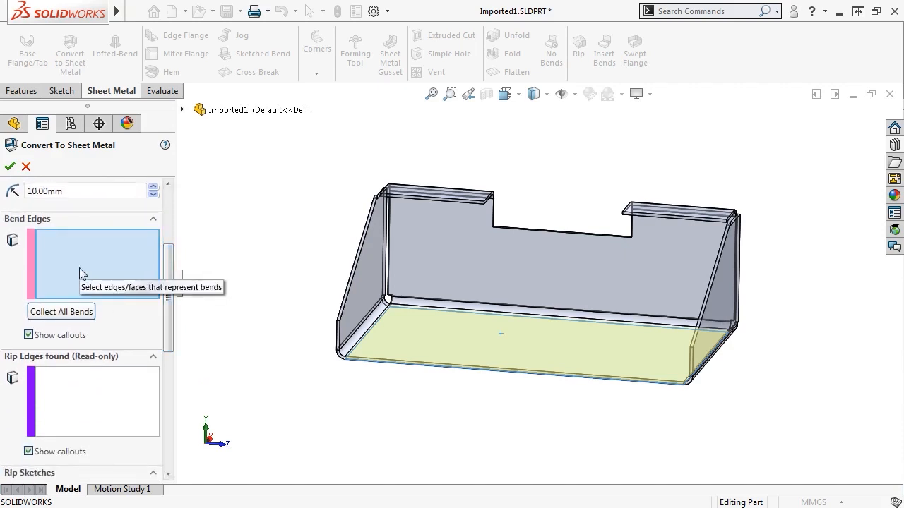
pyautogui.click(62, 312)
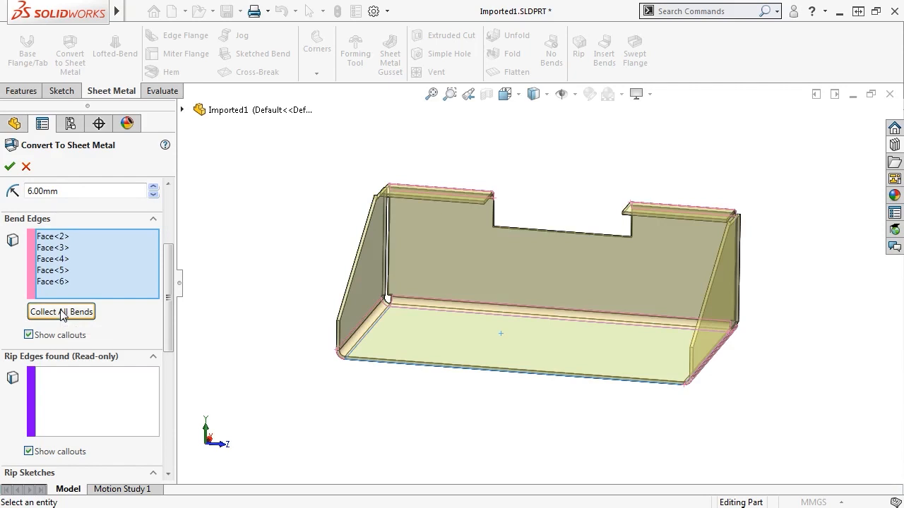
pyautogui.moveTo(170, 283); pyautogui.dragTo(169, 336)
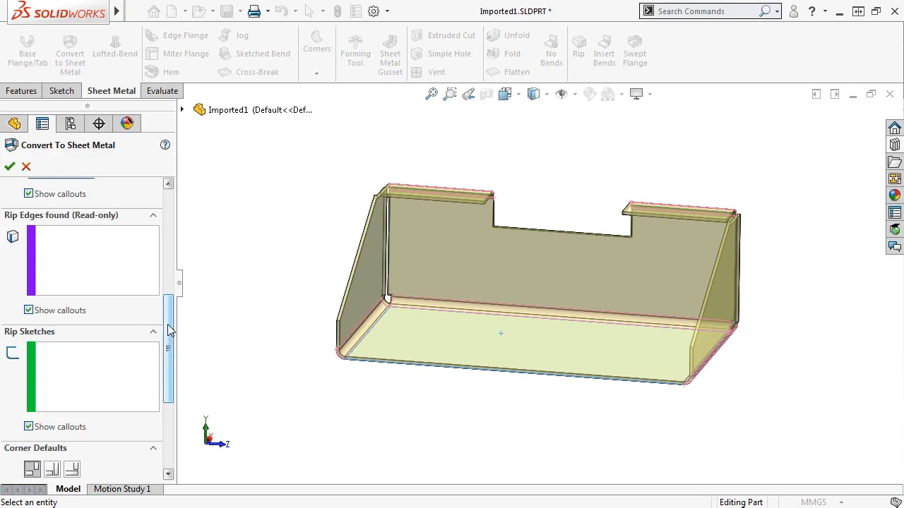
pyautogui.moveTo(170, 319); pyautogui.dragTo(169, 359)
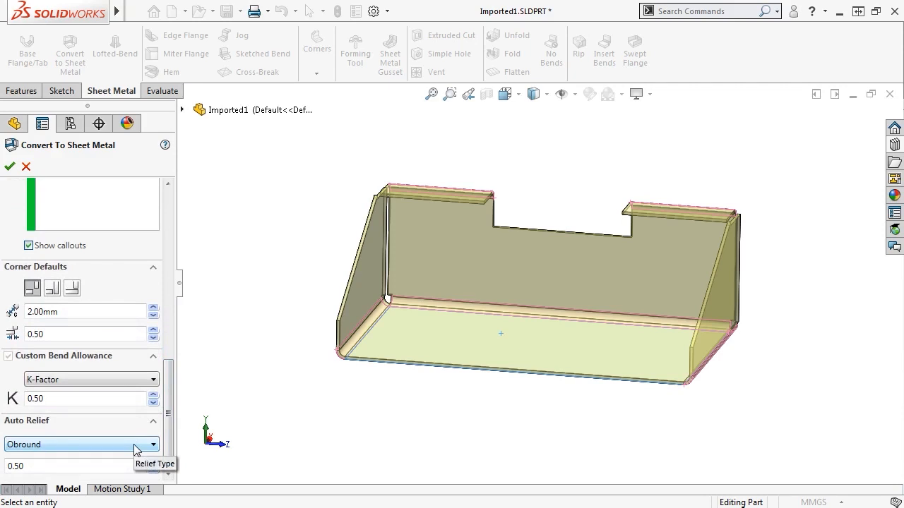
pyautogui.moveTo(167, 423); pyautogui.dragTo(132, 235)
pyautogui.click(10, 166)
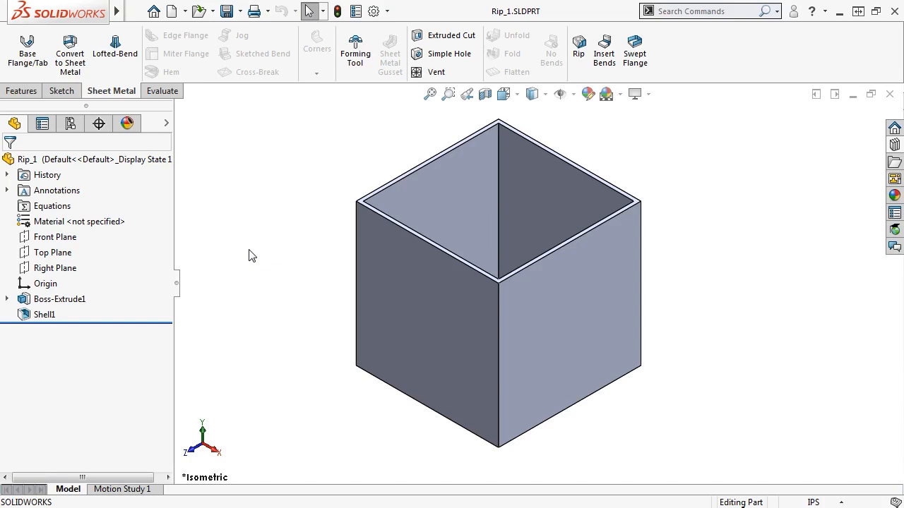
# Step: In the Rip_1 part, start a Rip on all four vertical corner edges of the shelled box
pyautogui.click(578, 53)
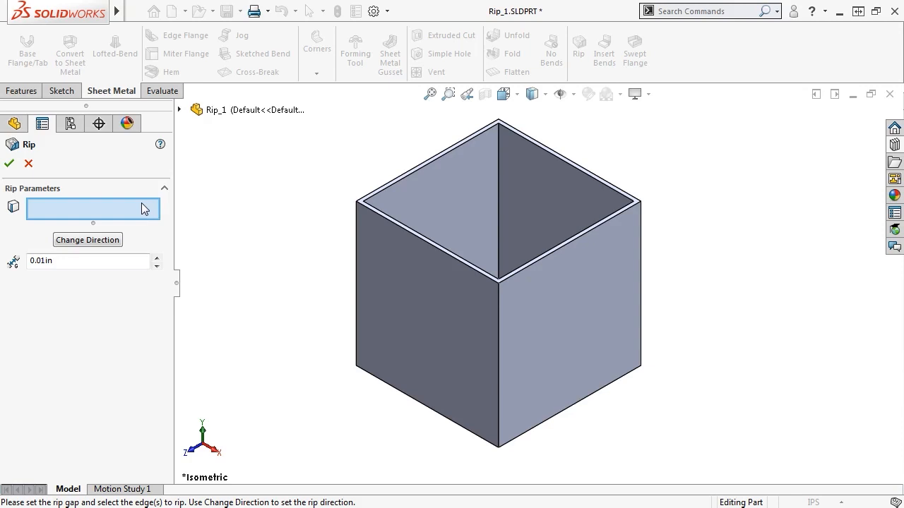
pyautogui.click(355, 272)
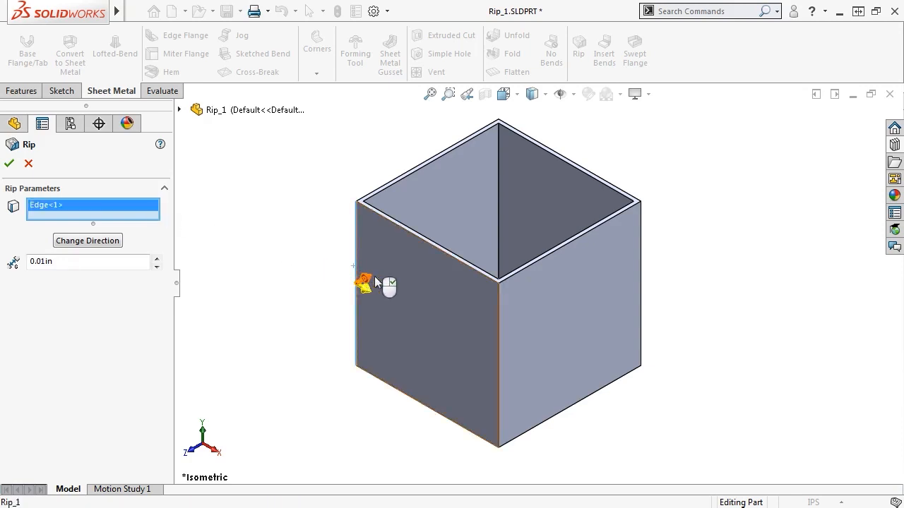
pyautogui.click(498, 318)
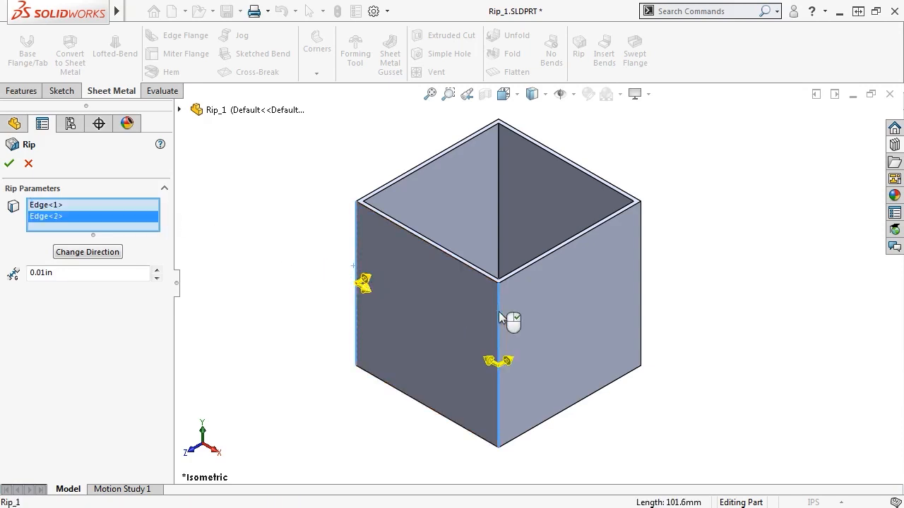
pyautogui.click(640, 289)
pyautogui.click(498, 176)
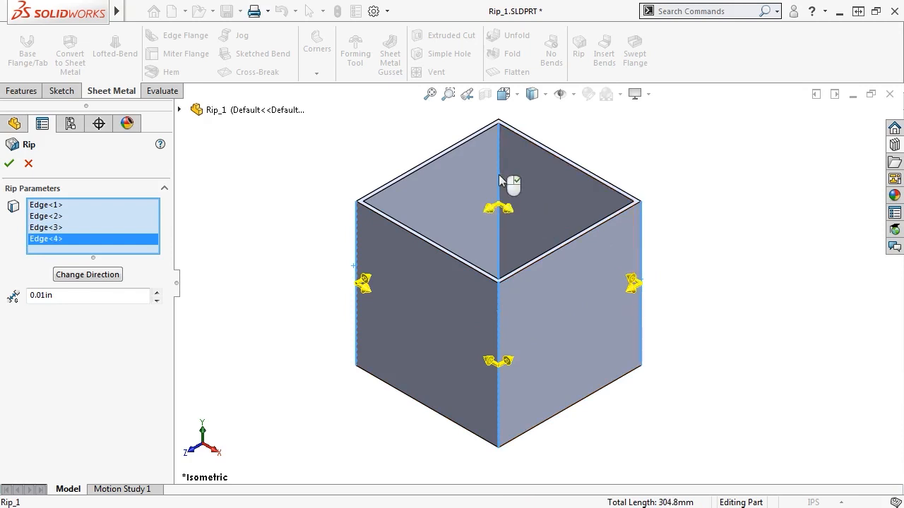
# Step: Make the rips one-sided at the box's front, back and right-hand corner edges, leaving the left-hand corner ripped in both directions
pyautogui.click(506, 362)
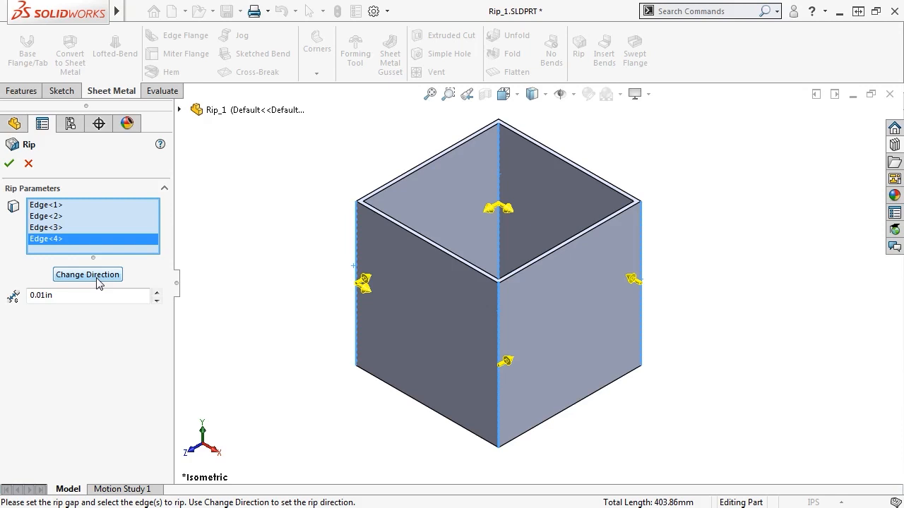
pyautogui.click(97, 279)
pyautogui.click(97, 279)
pyautogui.click(97, 279)
pyautogui.click(98, 279)
pyautogui.click(98, 278)
# Step: Set the rip gap to 0.08 in and complete the rip on the box
pyautogui.click(156, 292)
pyautogui.click(156, 292)
pyautogui.click(156, 292)
pyautogui.click(156, 292)
pyautogui.click(156, 293)
pyautogui.click(156, 292)
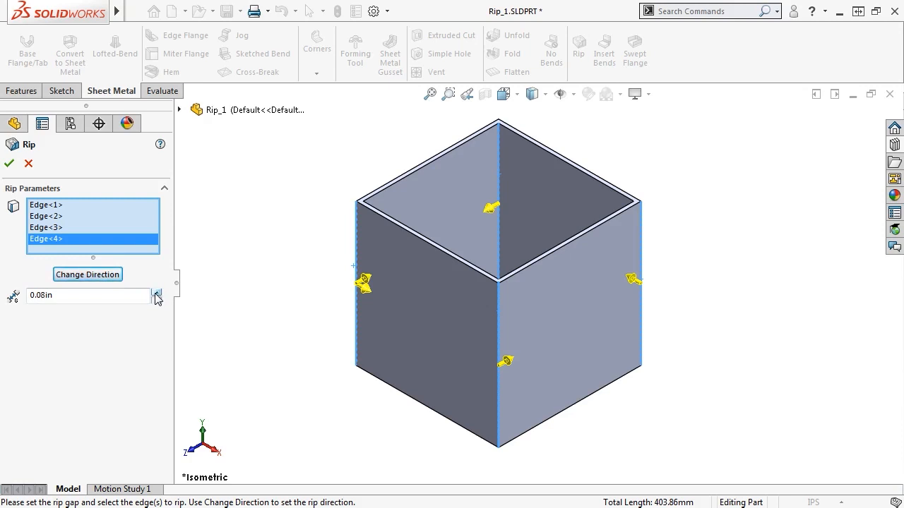
pyautogui.click(10, 163)
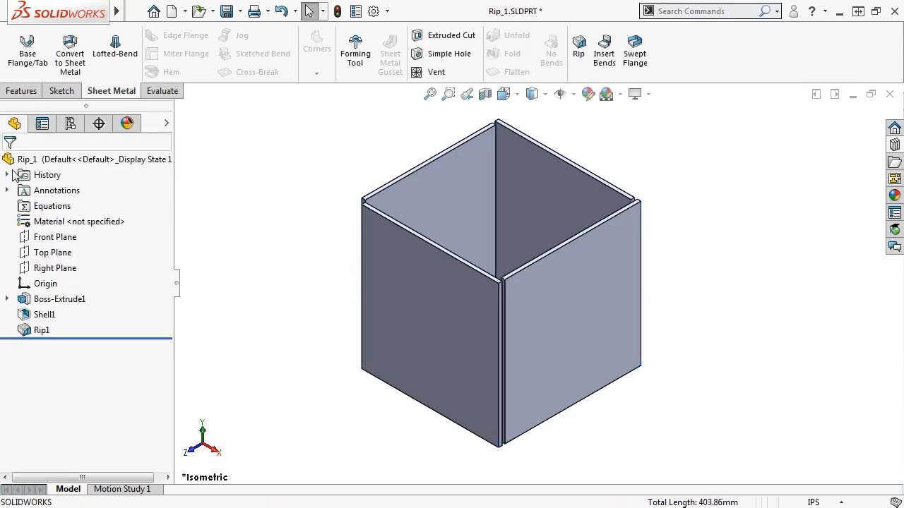
# Step: Examine the ripped corners of the box up close to compare the gap directions, ending in an isometric view
pyautogui.scroll(-5, 508, 439)
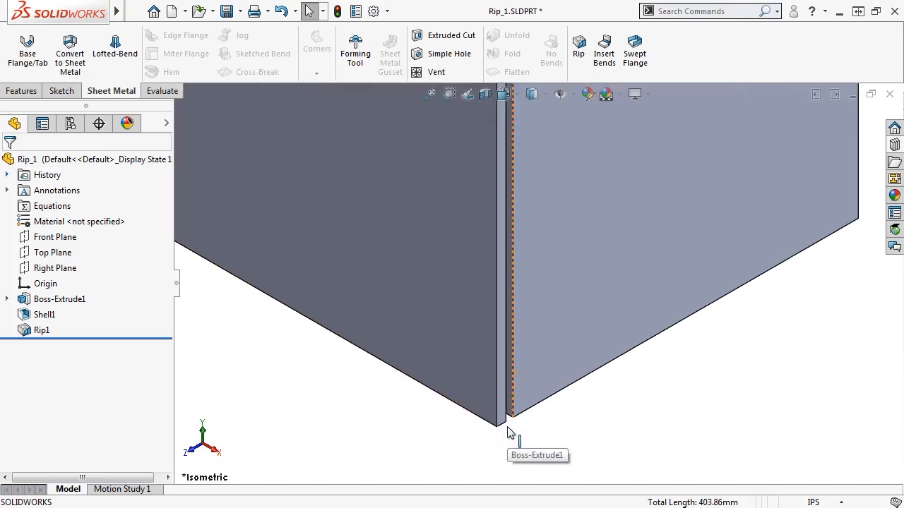
pyautogui.scroll(-2, 511, 381)
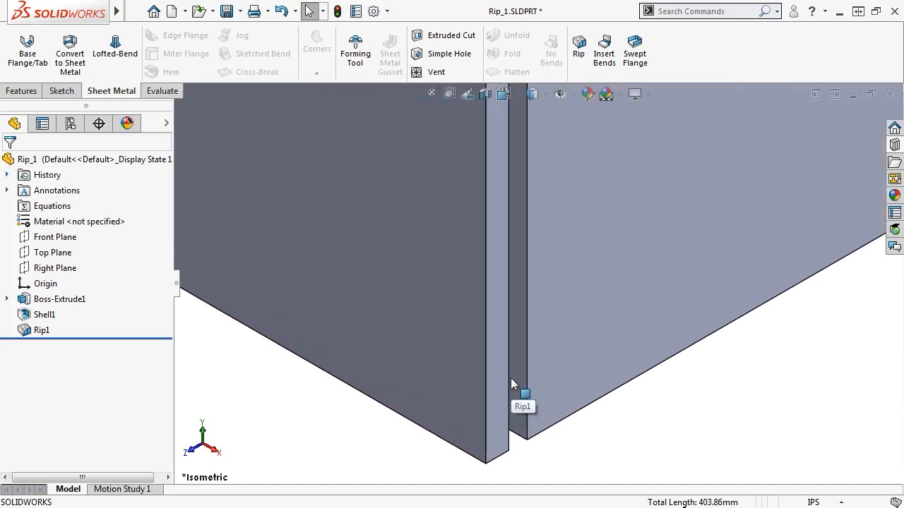
pyautogui.scroll(6, 510, 378)
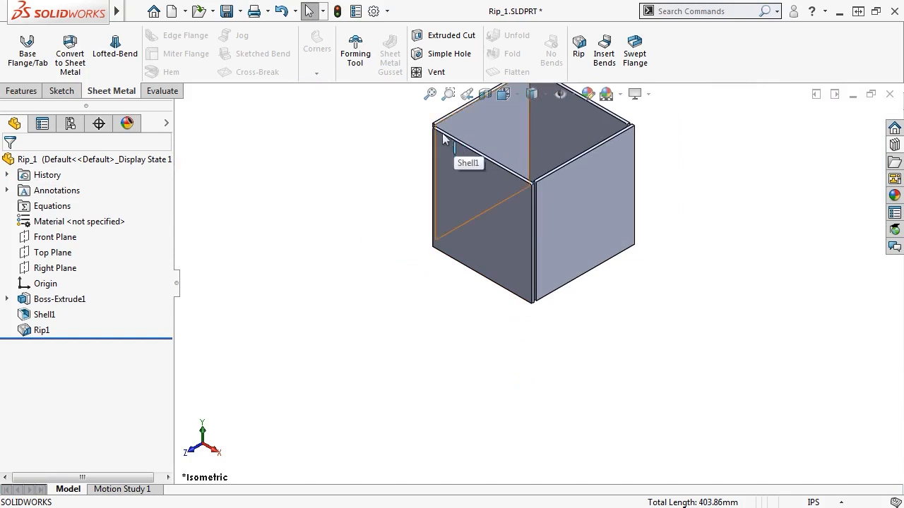
pyautogui.moveTo(443, 133); pyautogui.dragTo(463, 161, button='middle')
pyautogui.scroll(-4, 463, 162)
pyautogui.scroll(-3, 472, 226)
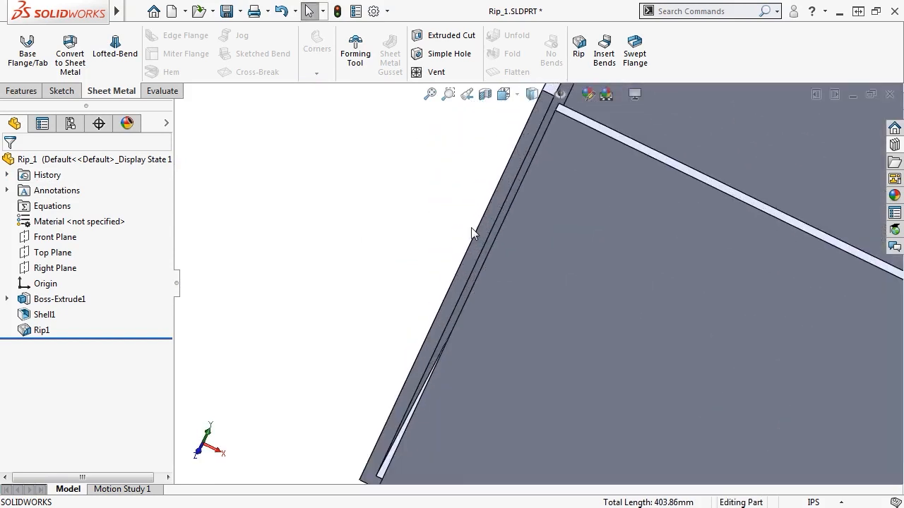
pyautogui.scroll(5, 471, 228)
pyautogui.scroll(-6, 657, 235)
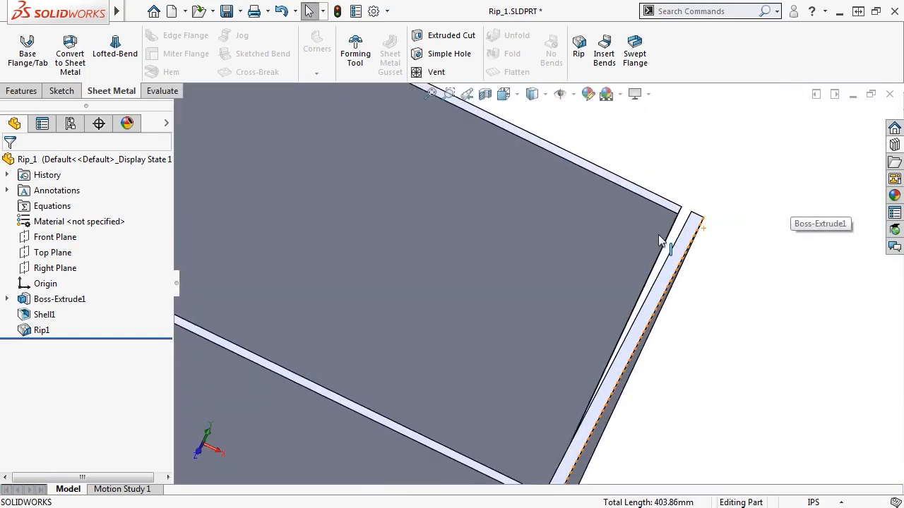
pyautogui.scroll(5, 404, 175)
pyautogui.hotkey('ctrl', '7')
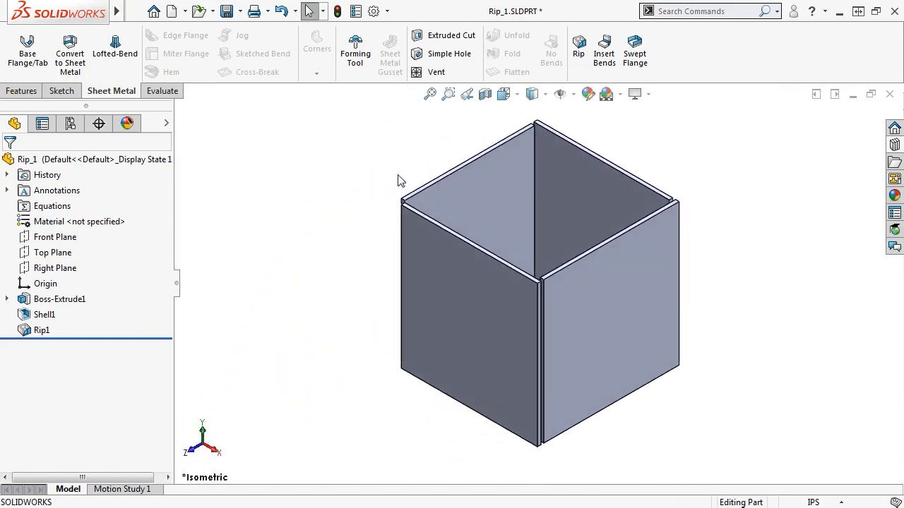
# Step: In the Rip_2 part, sketch a vertical line on the sloped front face from its bottom edge's midpoint to its top edge
pyautogui.hotkey('ctrl', 'Tab')
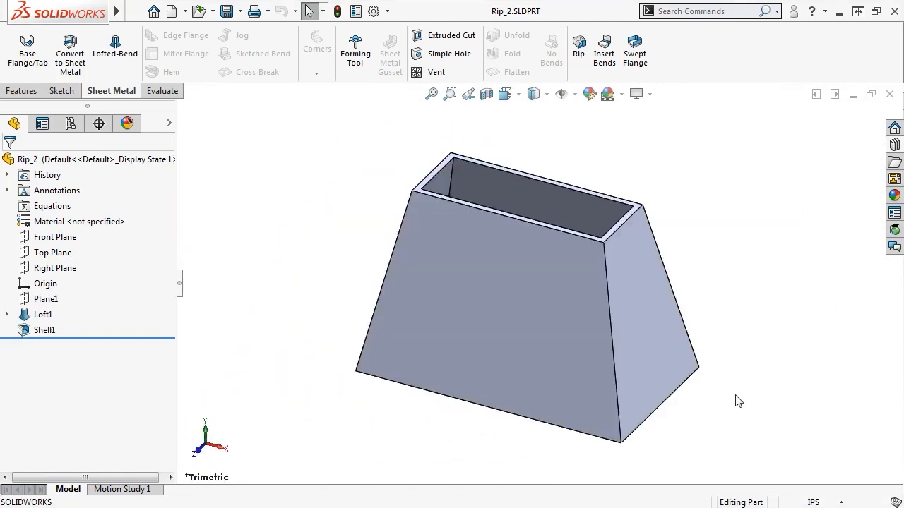
pyautogui.moveTo(736, 400); pyautogui.dragTo(742, 369, button='middle')
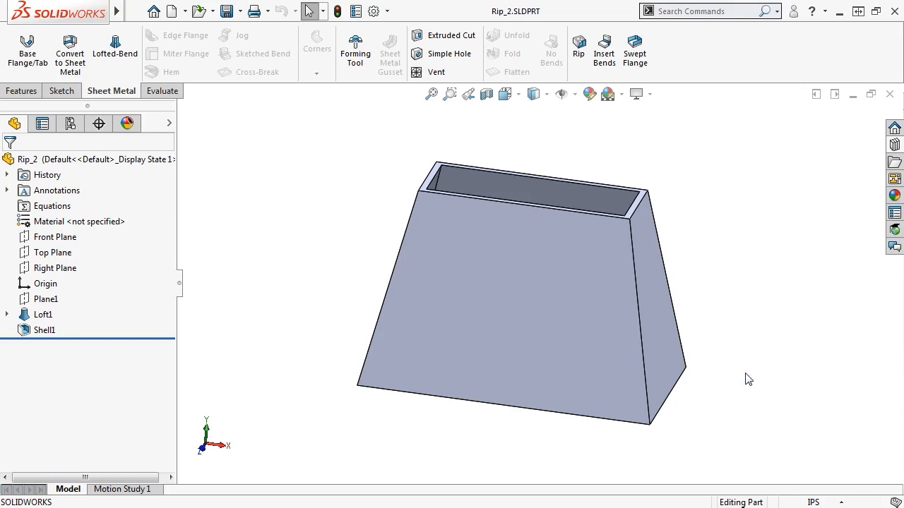
pyautogui.click(510, 313)
pyautogui.click(569, 269)
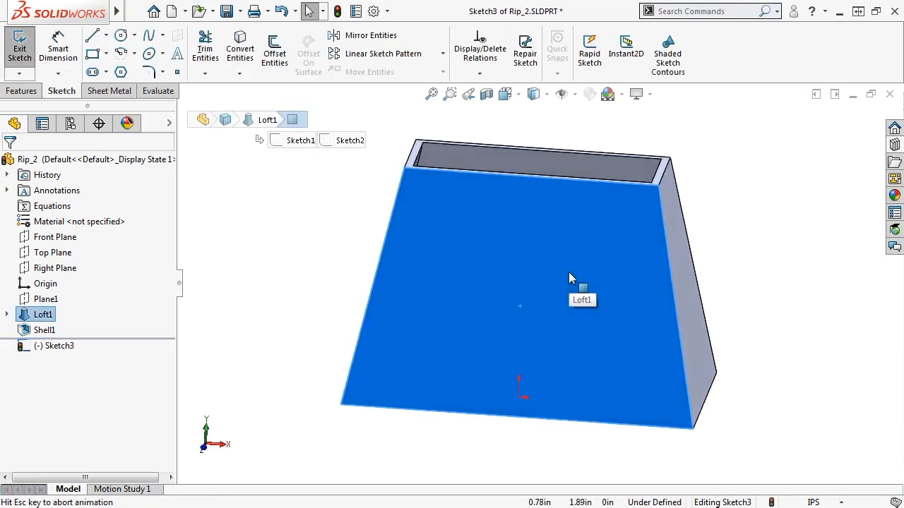
pyautogui.press('s')
pyautogui.click(580, 286)
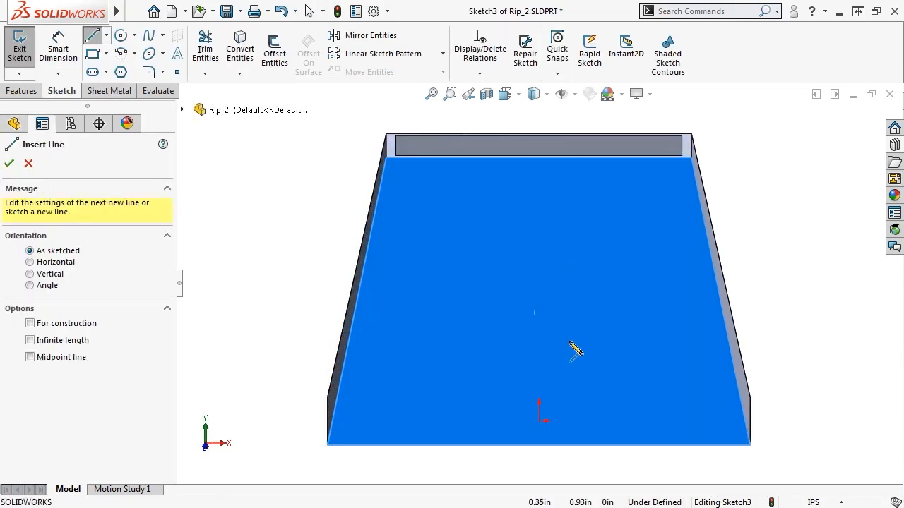
pyautogui.click(539, 445)
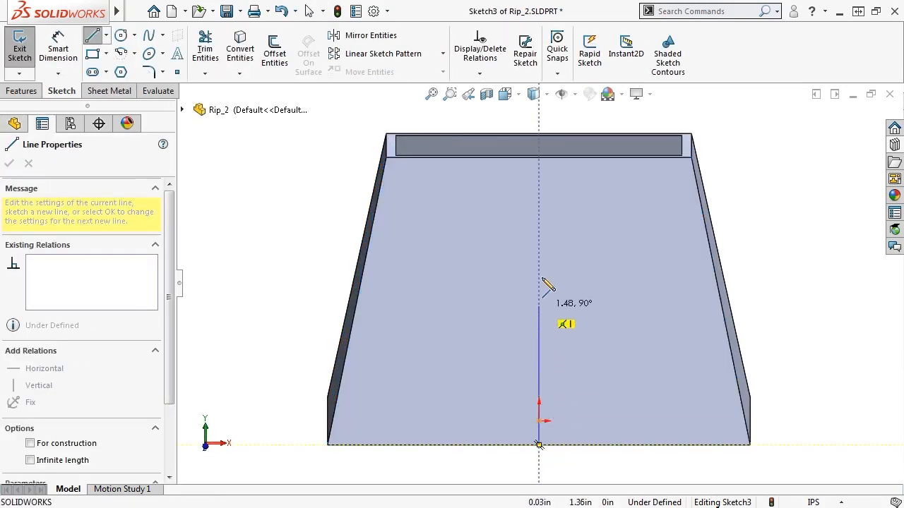
pyautogui.click(539, 157)
pyautogui.press('Escape')
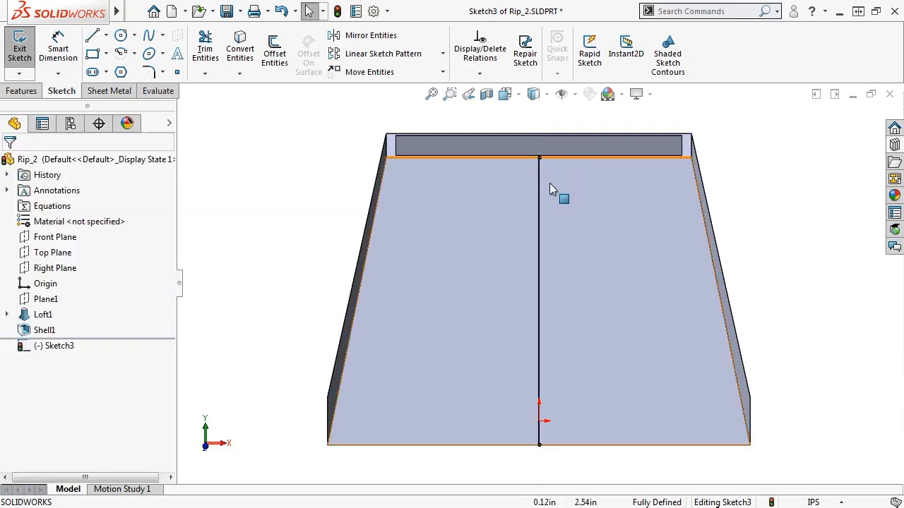
pyautogui.click(20, 45)
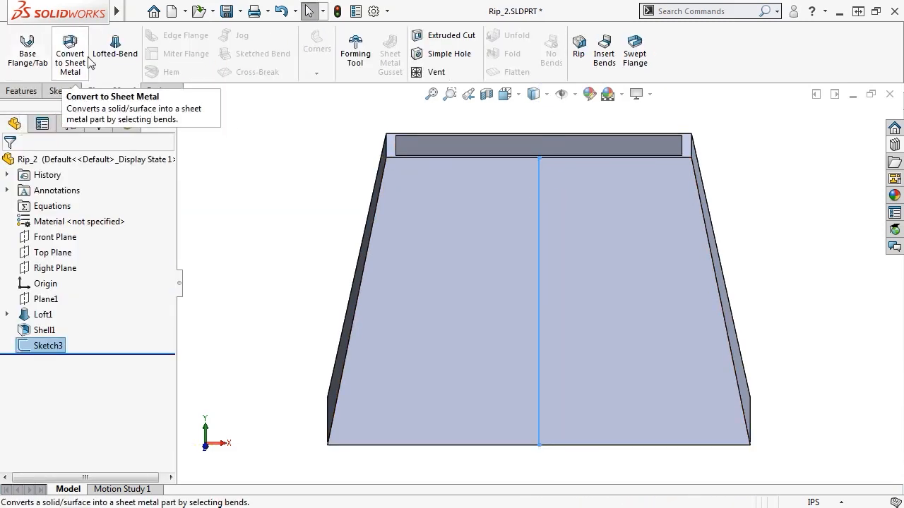
# Step: Rip the front face along the sketched vertical line with a 0.05 in gap
pyautogui.click(577, 55)
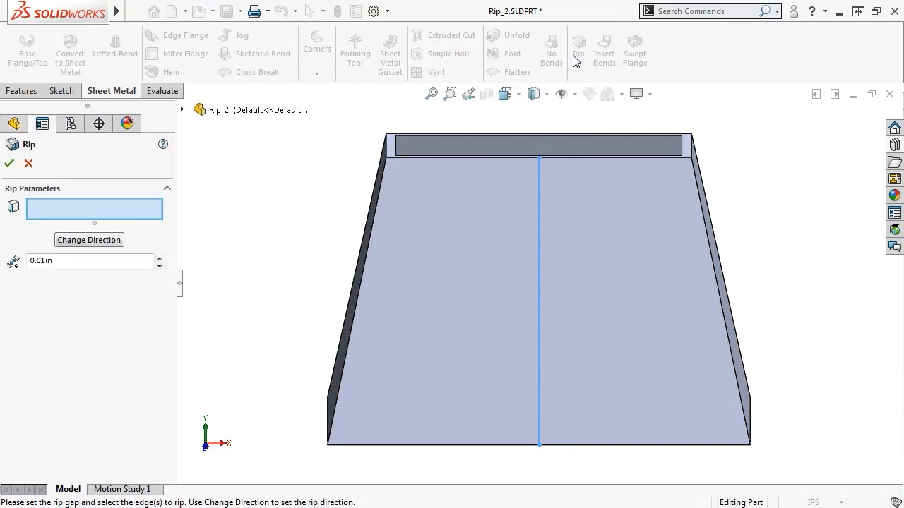
pyautogui.click(542, 185)
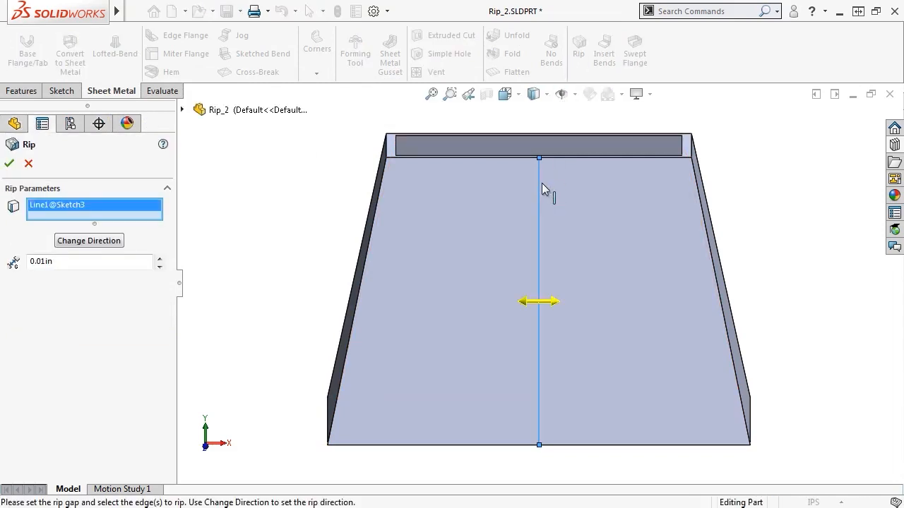
pyautogui.doubleClick(149, 261)
pyautogui.write('.')
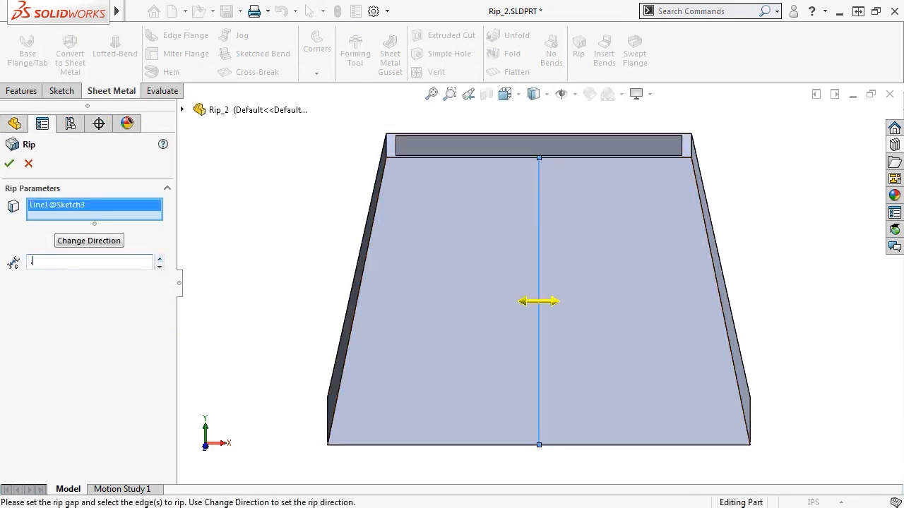
pyautogui.write('05')
pyautogui.click(9, 163)
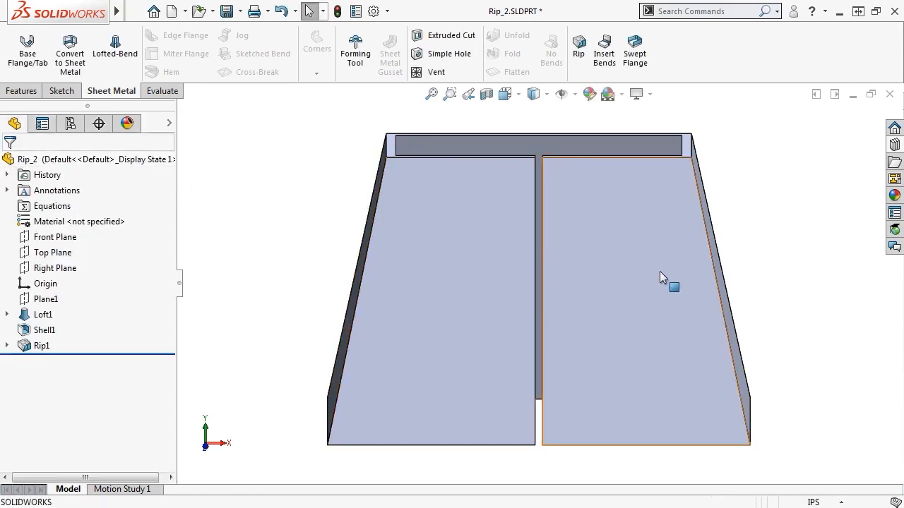
# Step: Insert bends with a 0.10 in radius and rectangular auto relief of 0.5, fixing the front face portion left of the rip
pyautogui.moveTo(659, 271)
pyautogui.mouseDown(button='middle')
pyautogui.moveTo(638, 268)
pyautogui.moveTo(665, 269)
pyautogui.mouseUp(button='middle')
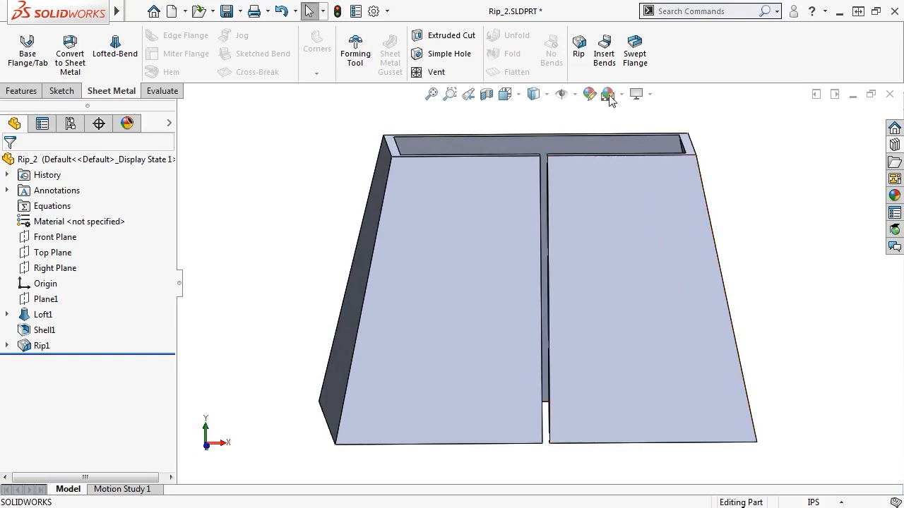
pyautogui.click(604, 56)
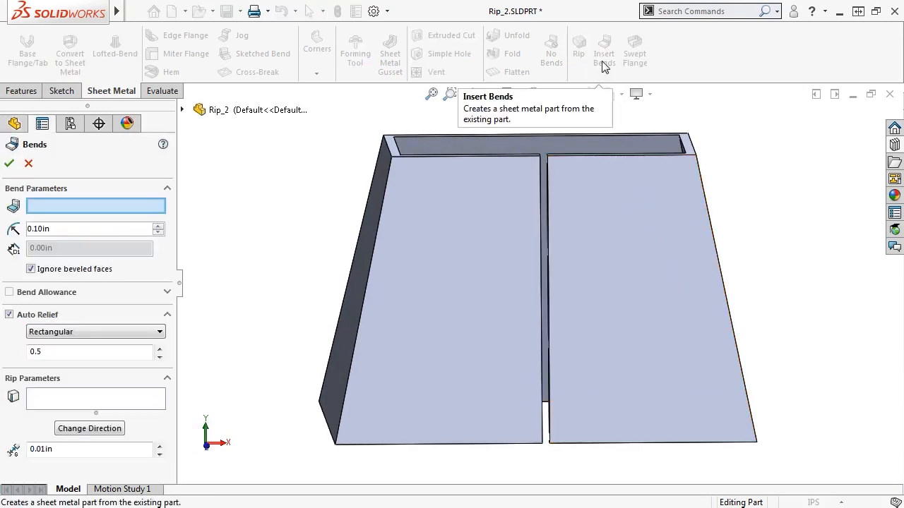
pyautogui.click(454, 246)
pyautogui.click(9, 163)
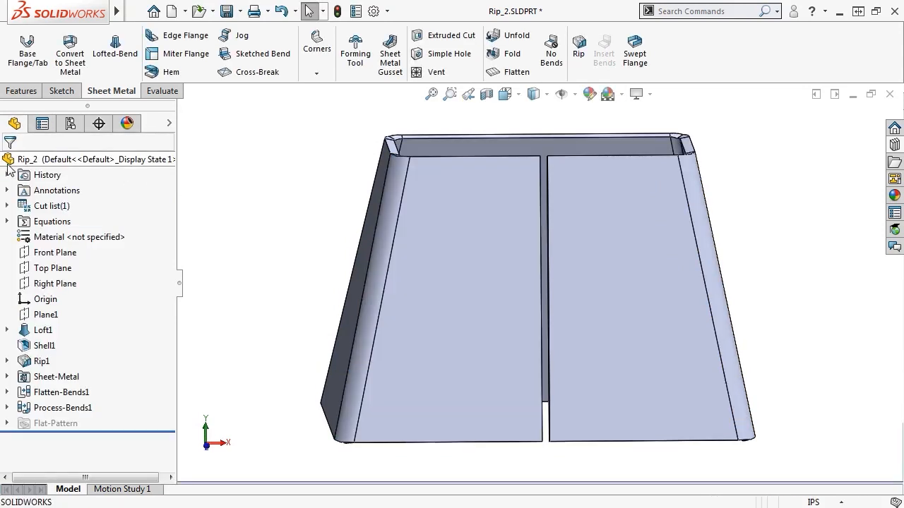
# Step: Flatten the ripped and bent Rip_2 part
pyautogui.click(497, 71)
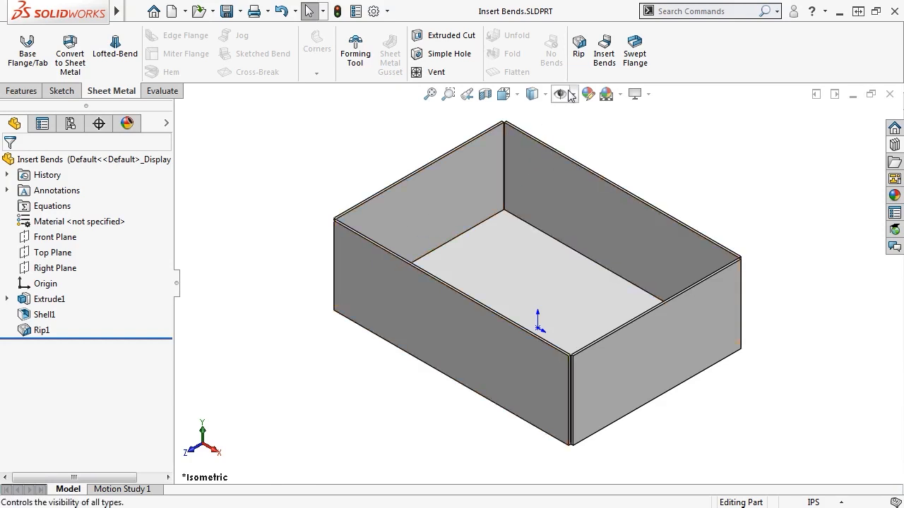
# Step: In the Insert Bends part, start inserting bends with the box's inner bottom face fixed, a 0.10 in radius and a K-Factor of 0.5
pyautogui.click(597, 70)
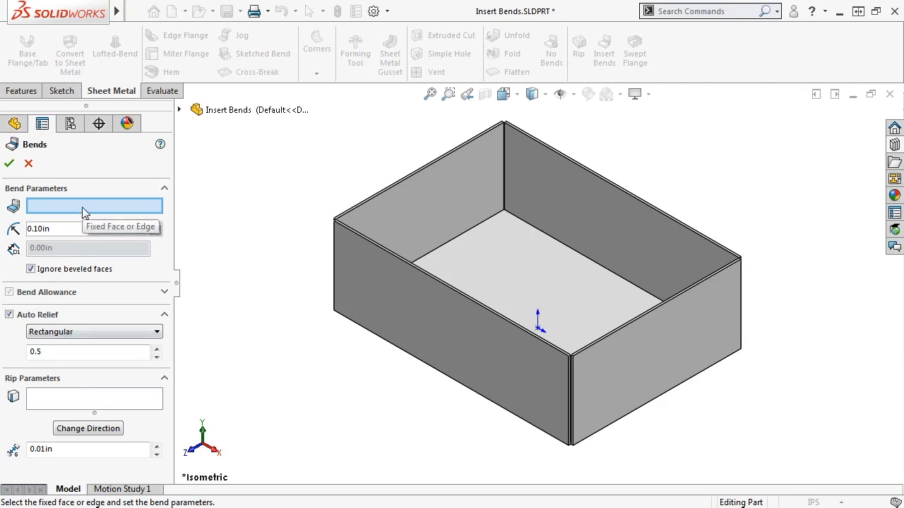
pyautogui.click(485, 264)
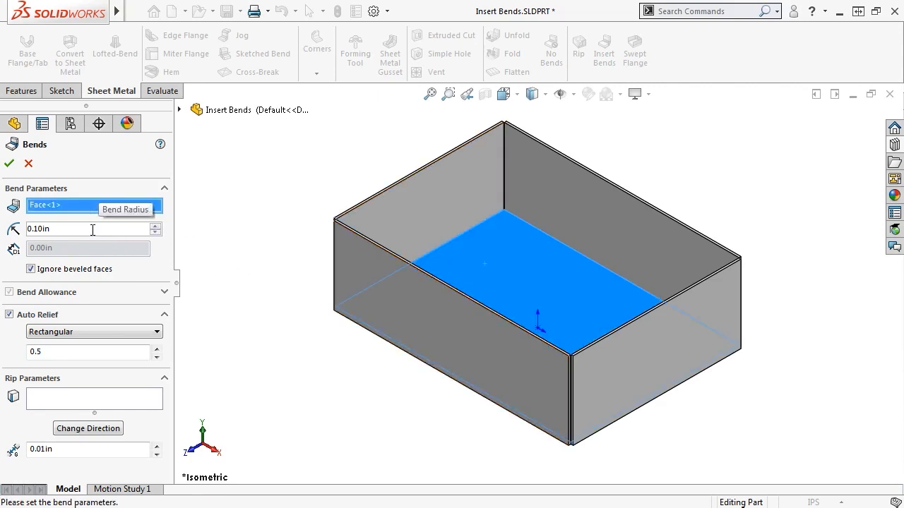
pyautogui.click(164, 291)
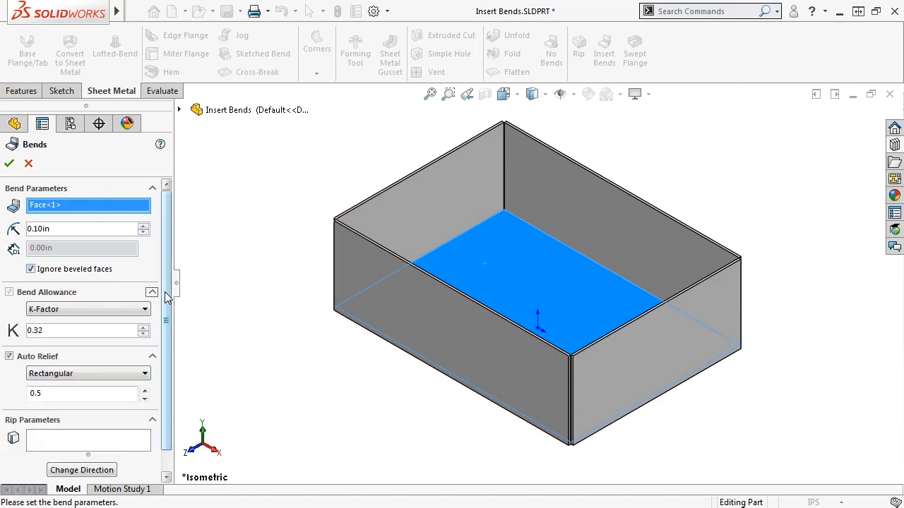
pyautogui.doubleClick(122, 330)
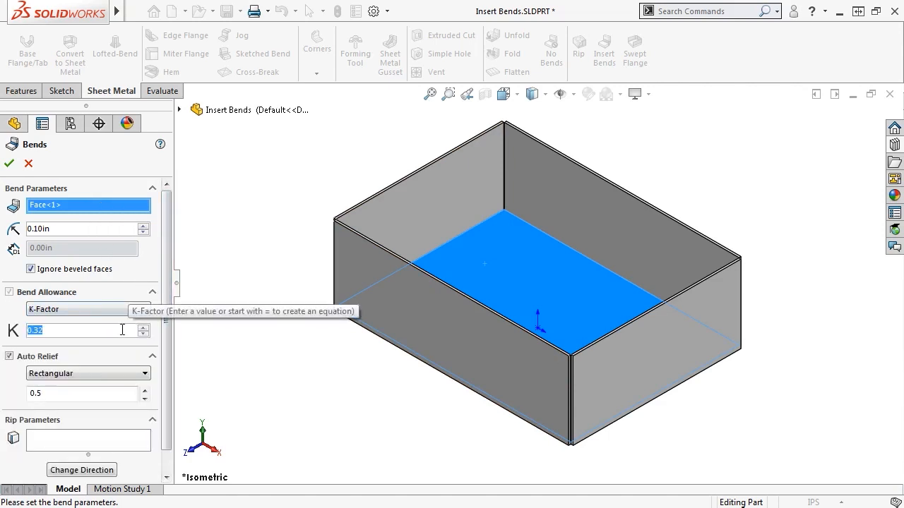
pyautogui.write('0.5')
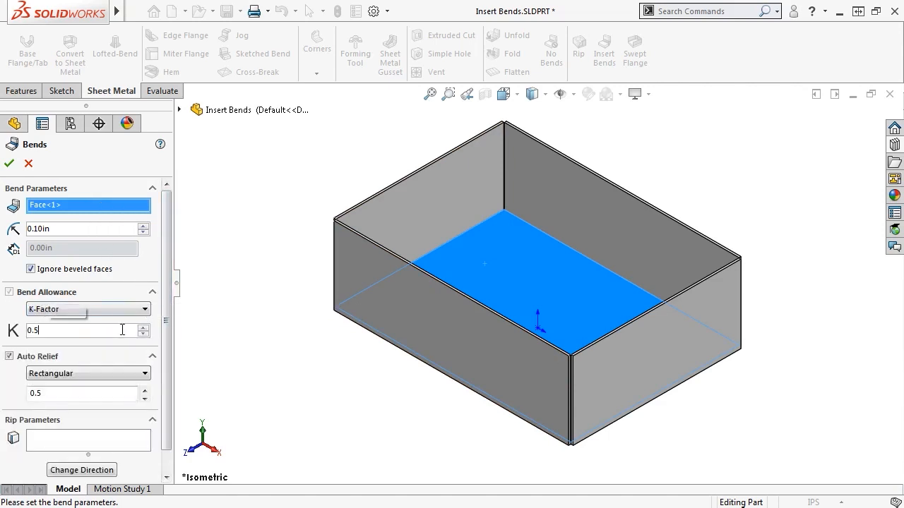
# Step: Set the auto relief to Rectangular with a ratio of 0.627 and create the bends
pyautogui.click(139, 375)
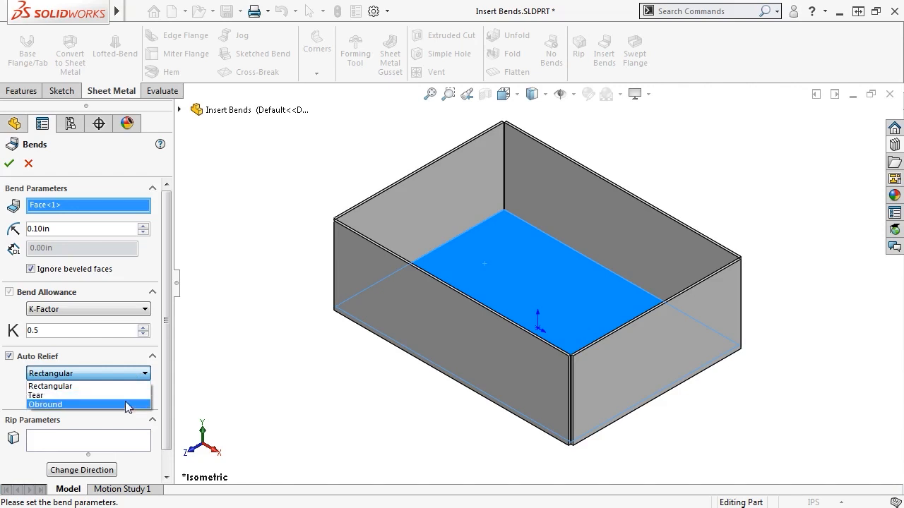
pyautogui.click(125, 386)
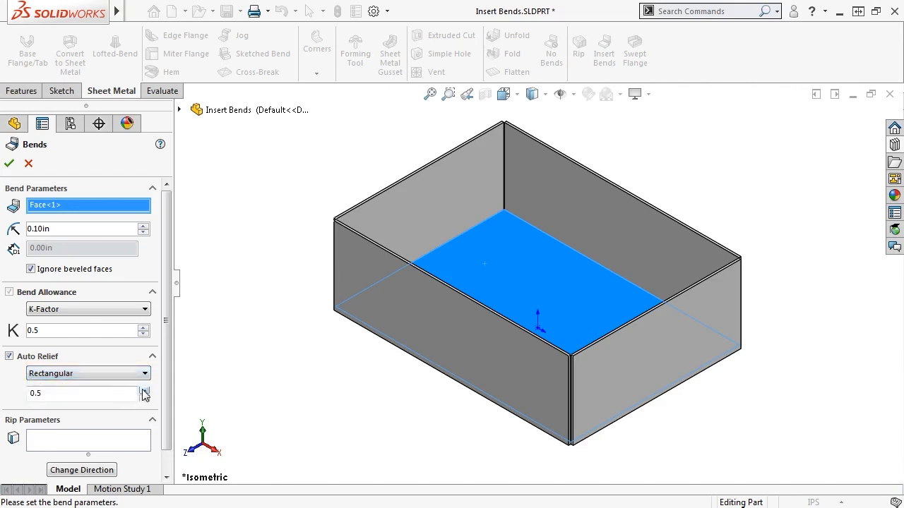
pyautogui.click(144, 391)
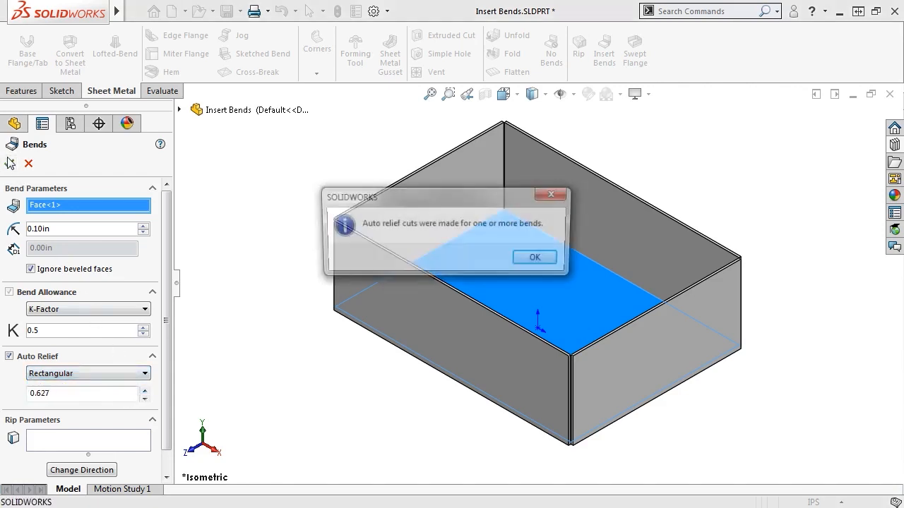
pyautogui.click(9, 164)
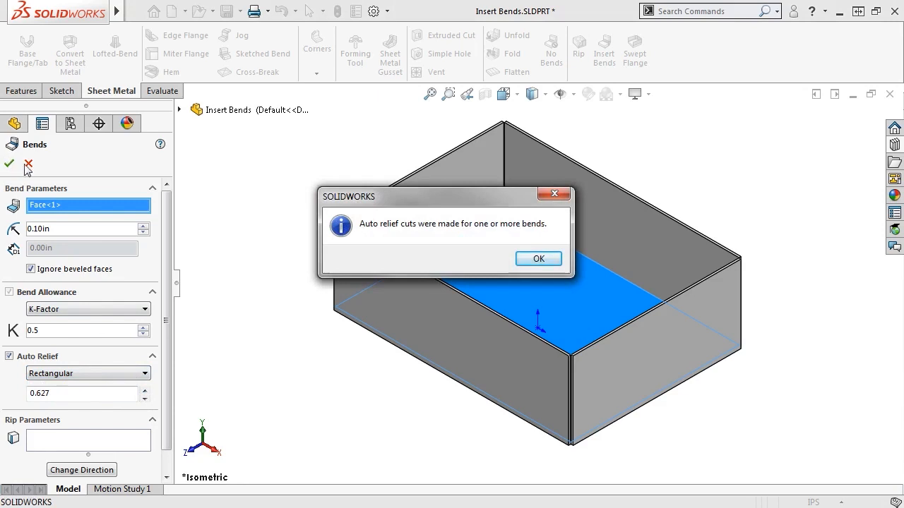
pyautogui.click(537, 260)
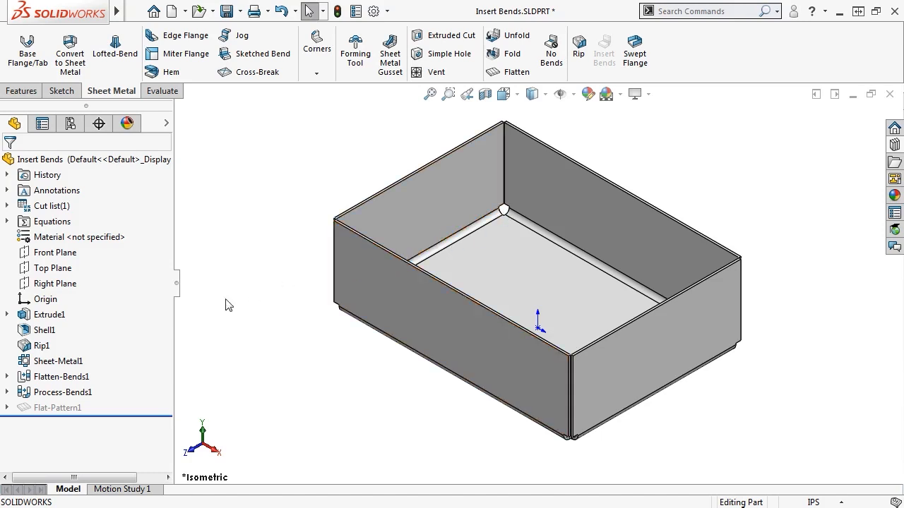
# Step: Review the bend parameters stored in the Sheet-Metal1, Flatten-Bends1 and Process-Bends1 features, leaving every setting as it is
pyautogui.moveTo(62, 362)
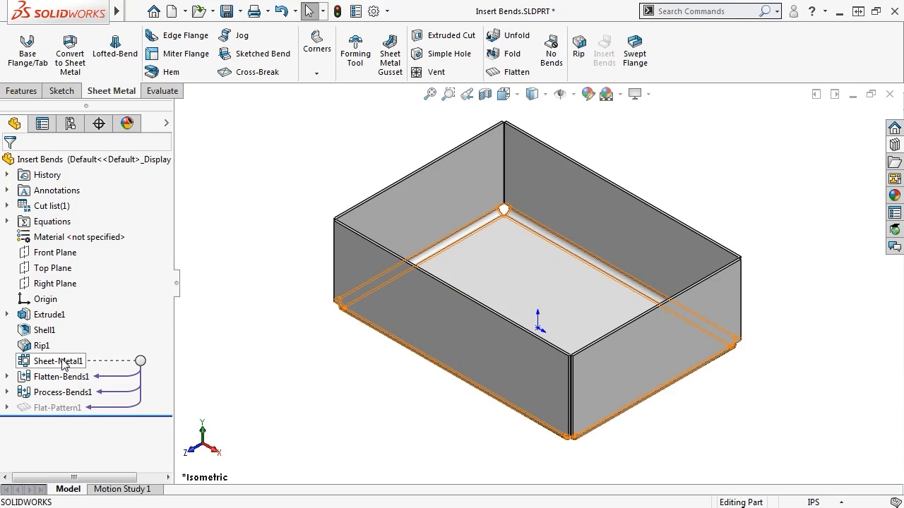
pyautogui.click(63, 361)
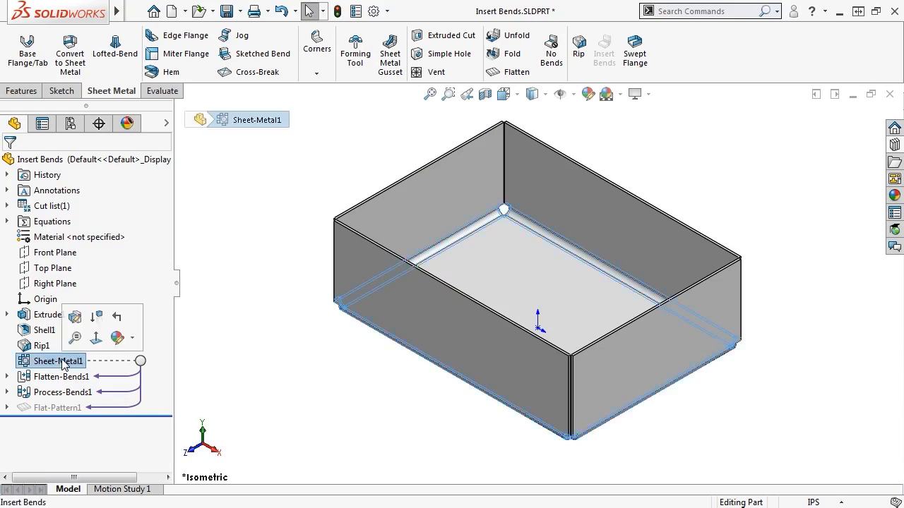
pyautogui.click(74, 318)
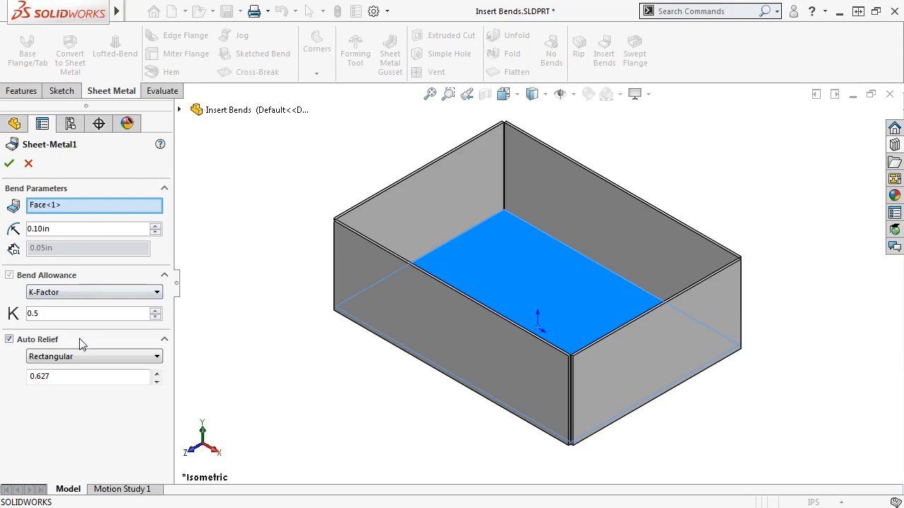
pyautogui.click(9, 163)
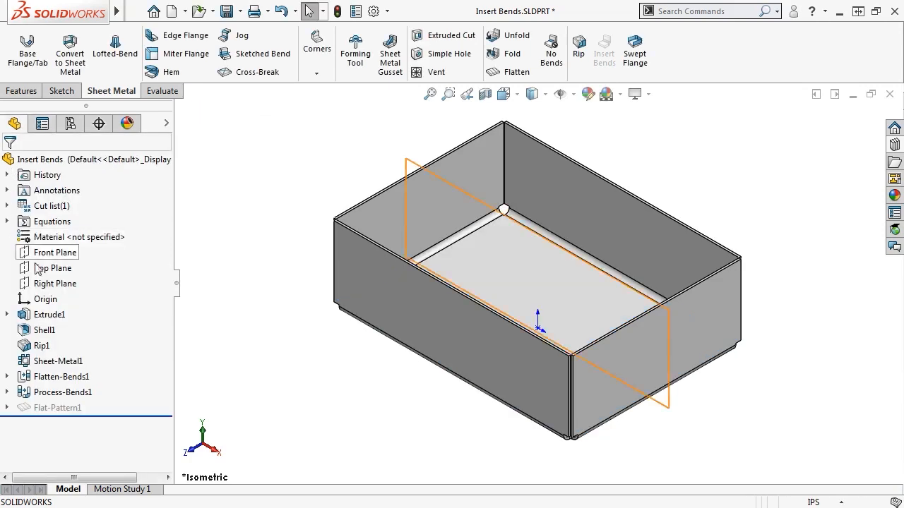
pyautogui.click(74, 376)
pyautogui.click(91, 338)
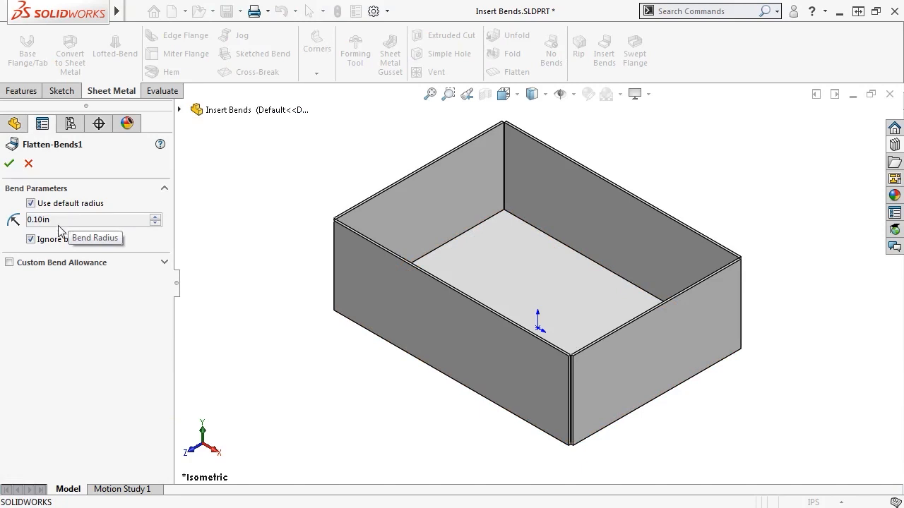
pyautogui.click(9, 163)
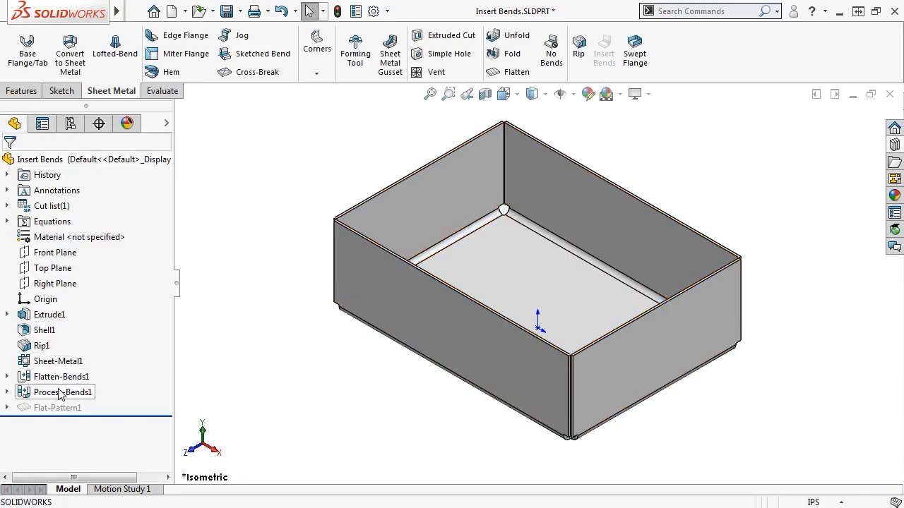
pyautogui.click(61, 392)
pyautogui.click(71, 345)
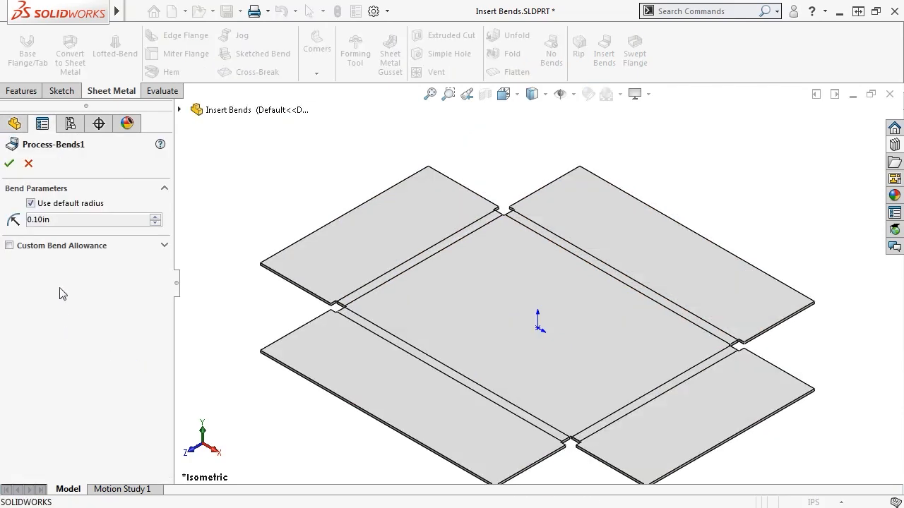
pyautogui.click(9, 163)
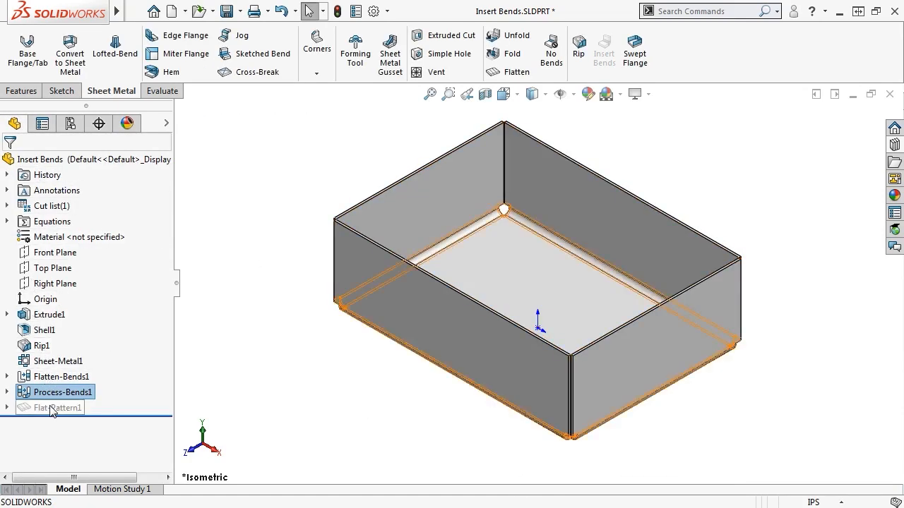
# Step: View the box flattened and with all bends rolled back, and return it to the folded state
pyautogui.moveTo(53, 411)
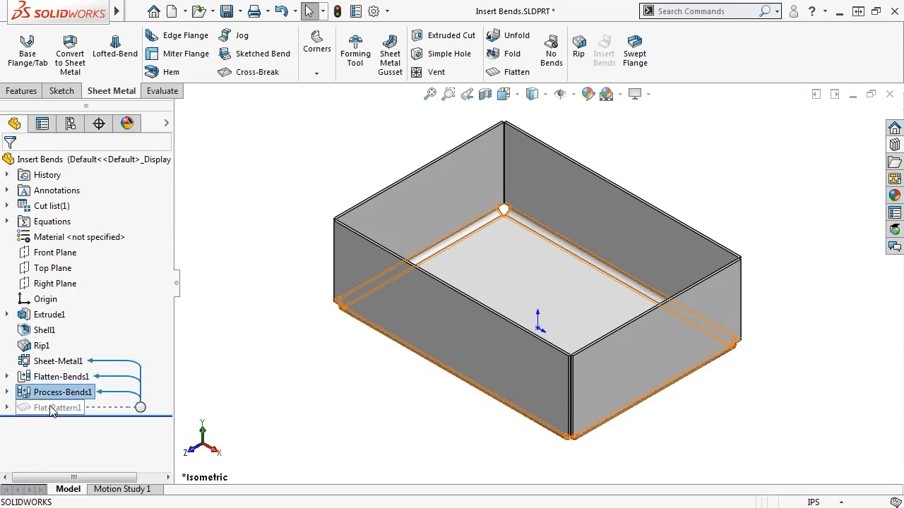
pyautogui.click(519, 72)
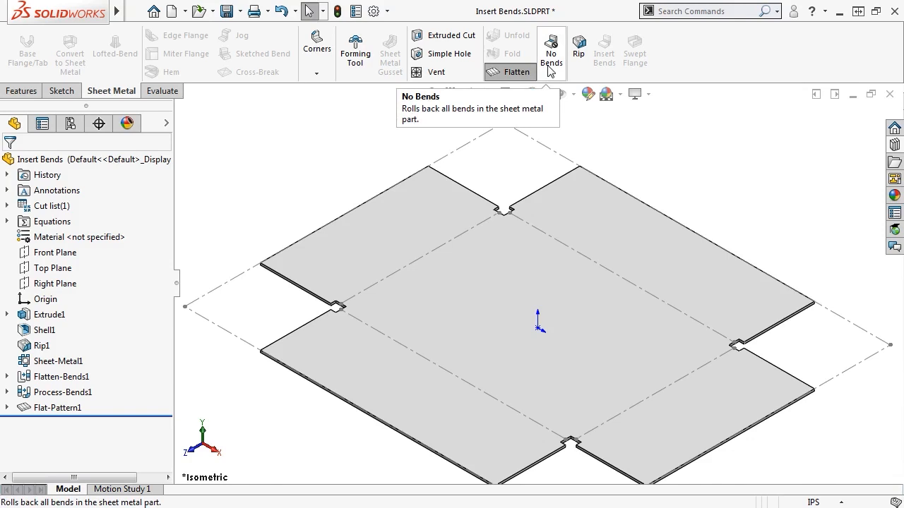
pyautogui.click(550, 56)
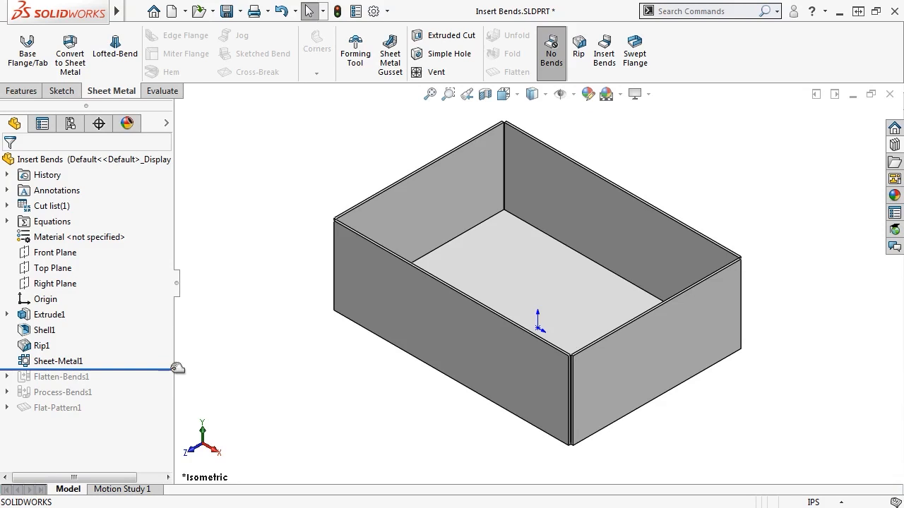
pyautogui.click(548, 62)
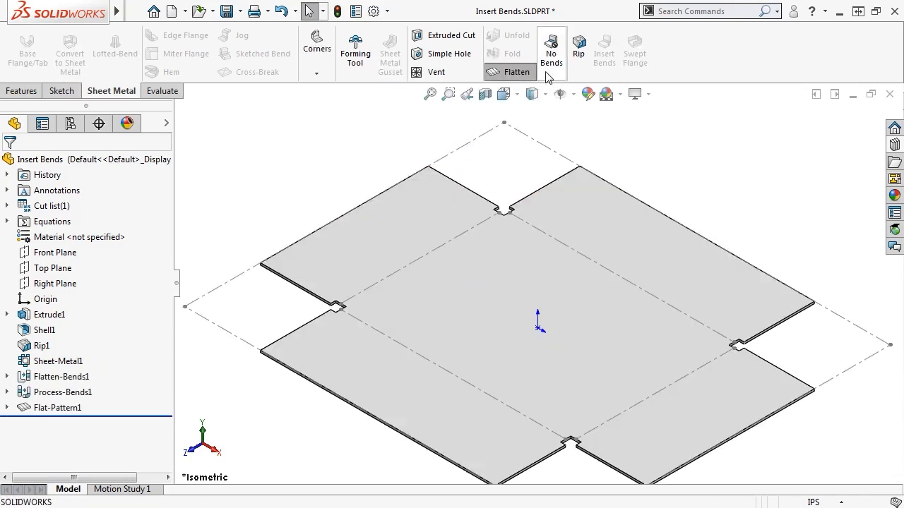
pyautogui.click(527, 78)
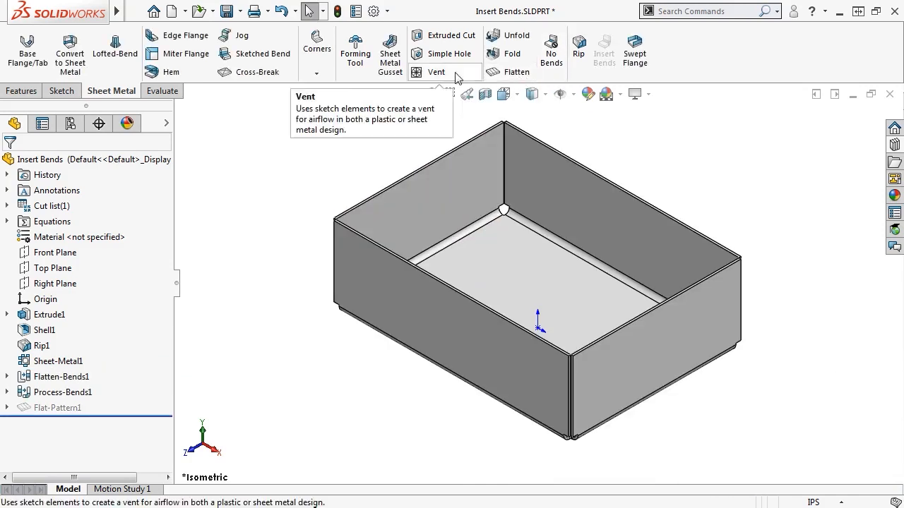
# Step: Add a 90-degree edge flange with the default radius along the top edge of the box's left short wall
pyautogui.click(182, 38)
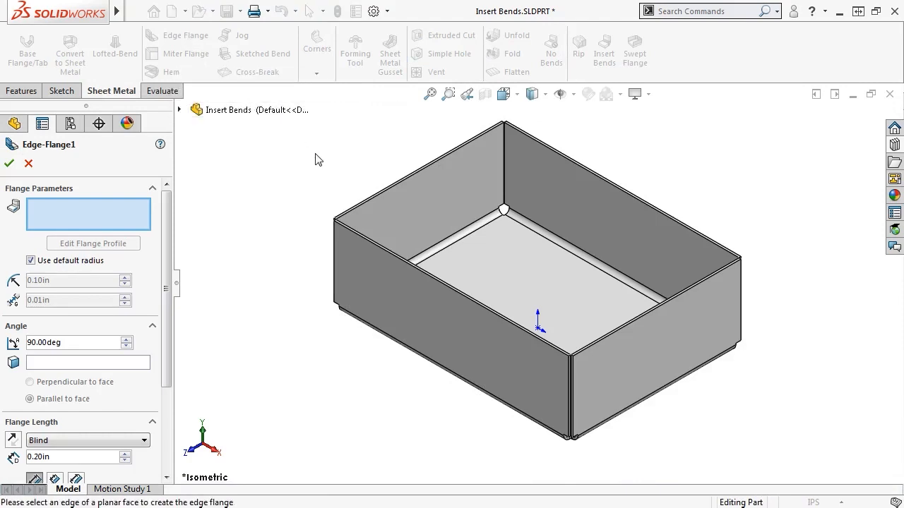
pyautogui.click(370, 199)
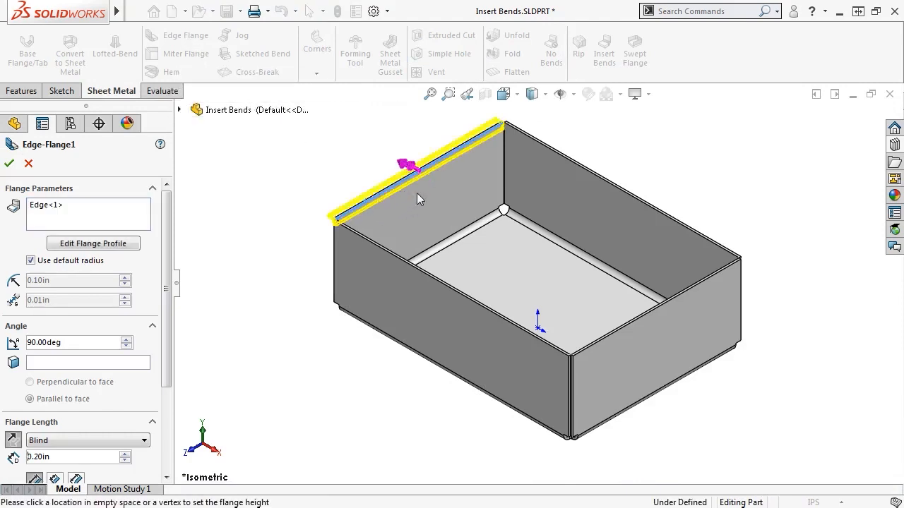
pyautogui.click(515, 256)
pyautogui.click(8, 165)
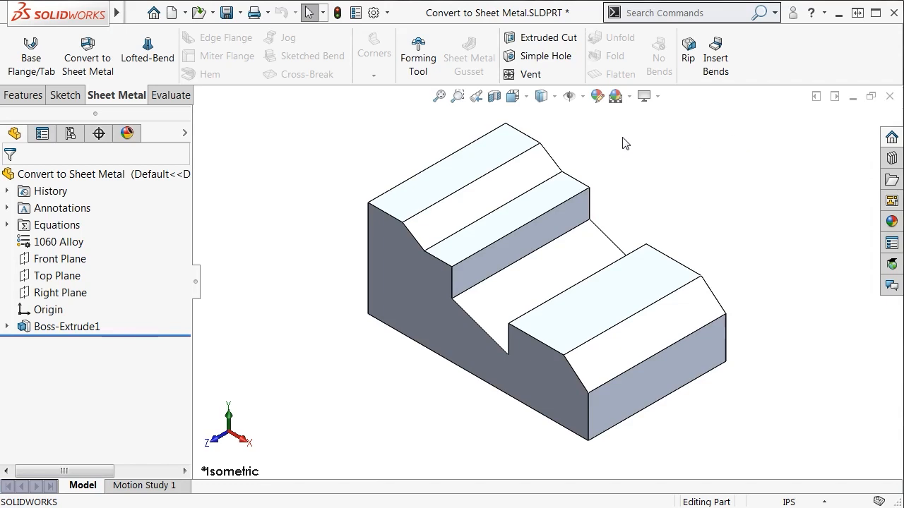
# Step: Start Convert To Sheet Metal on the stepped solid in the Convert to Sheet Metal part, with its bottom face as the fixed face
pyautogui.click(97, 77)
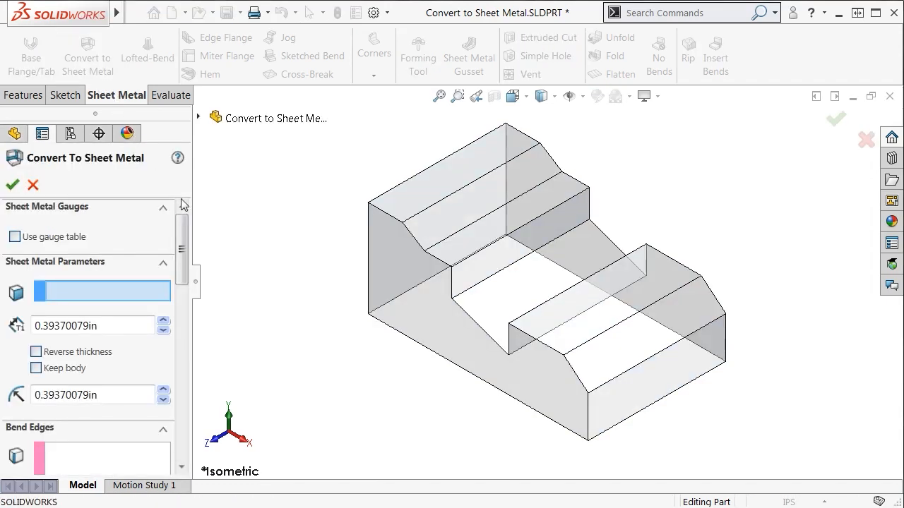
pyautogui.moveTo(183, 220); pyautogui.dragTo(184, 235)
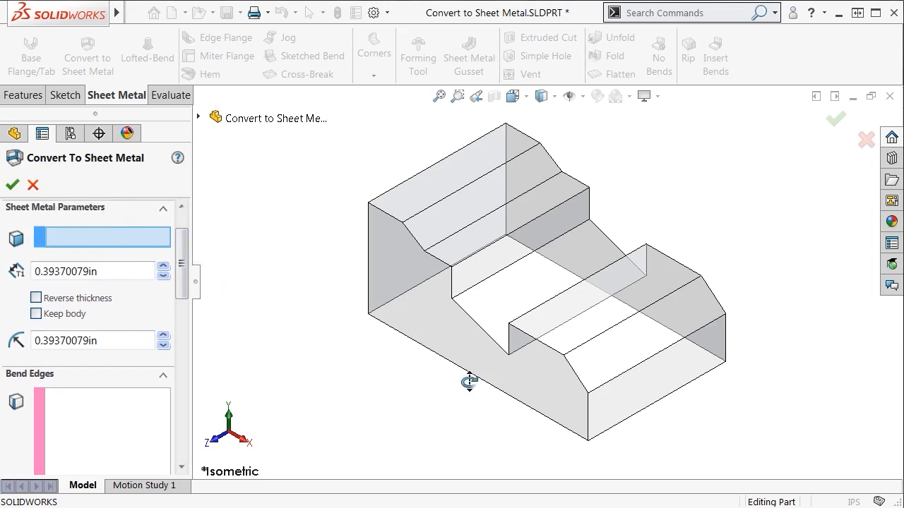
pyautogui.moveTo(458, 300); pyautogui.dragTo(450, 141, button='middle')
pyautogui.click(483, 259)
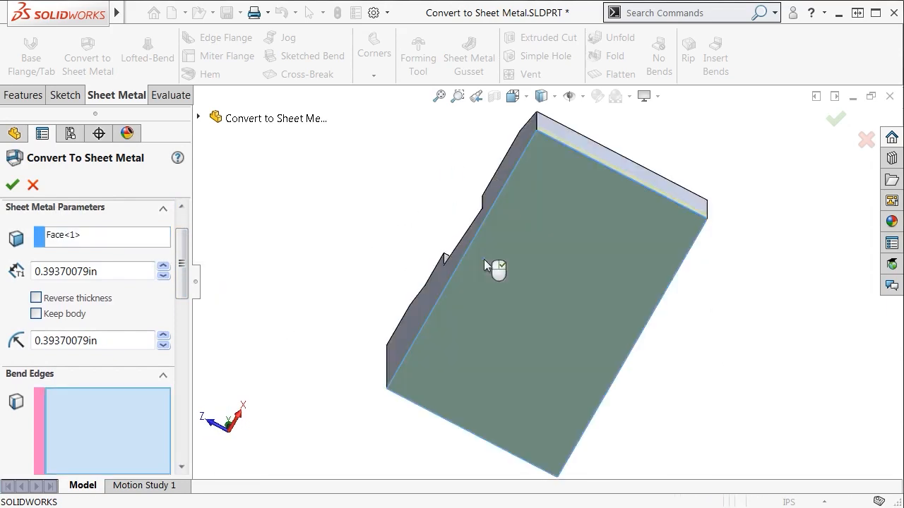
pyautogui.hotkey('ctrl', '7')
# Step: Set the sheet thickness to 1/16 in and the default bend radius to 1/12 in
pyautogui.doubleClick(138, 267)
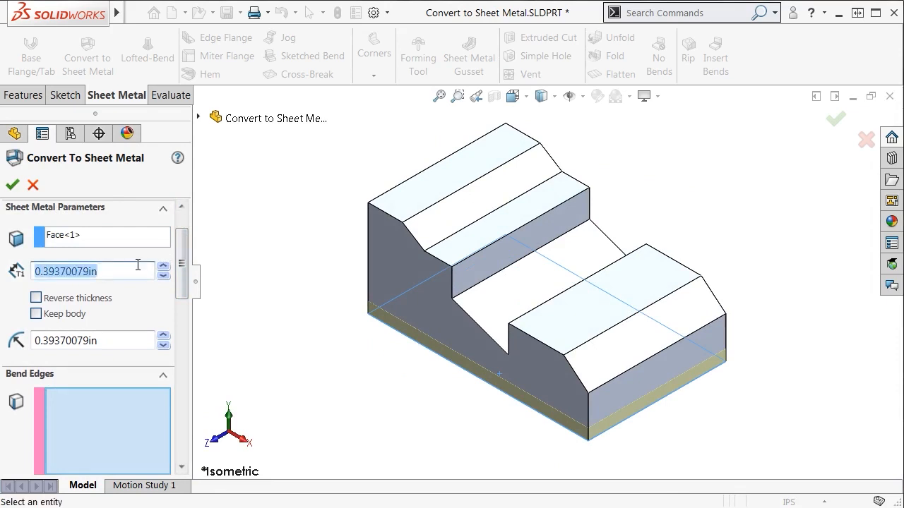
pyautogui.write('1/16')
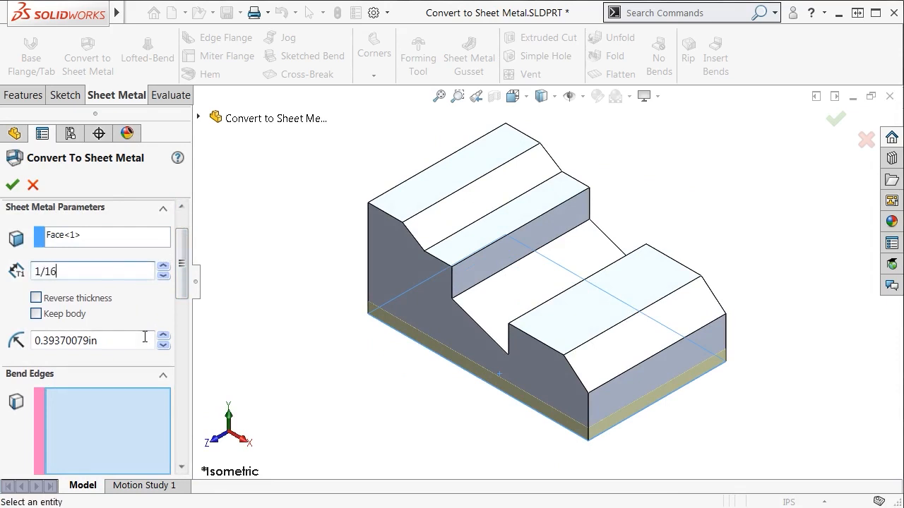
pyautogui.doubleClick(145, 339)
pyautogui.write('1/12')
pyautogui.press('Return')
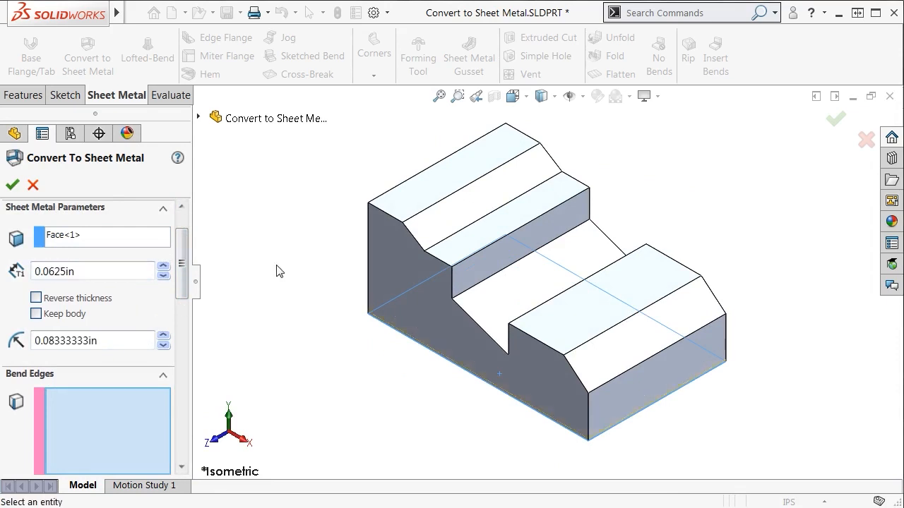
# Step: Reverse the thickness direction so the sheet material lies outside the solid's bottom face
pyautogui.click(457, 97)
pyautogui.moveTo(341, 286); pyautogui.dragTo(416, 363)
pyautogui.press('Escape')
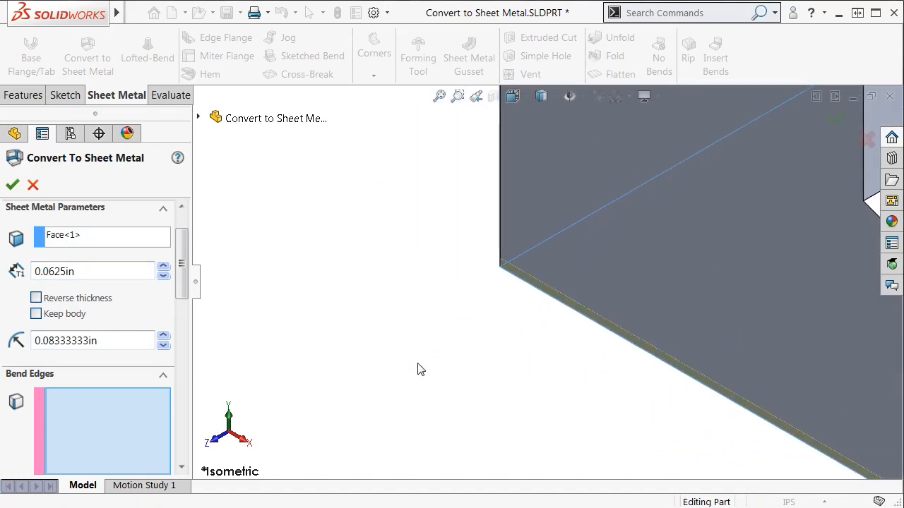
pyautogui.click(75, 300)
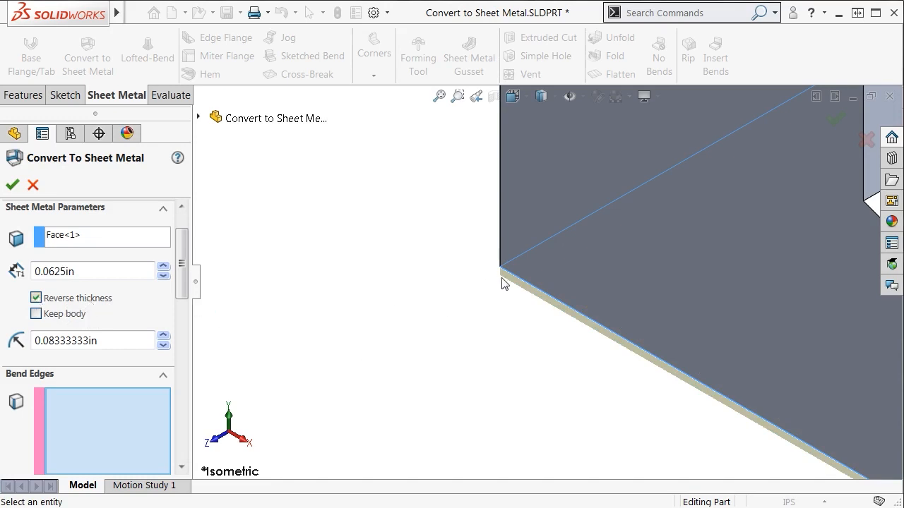
# Step: Pick the tall block's bottom outer edge and the four edges across its stepped upper faces as bend edges
pyautogui.press('f')
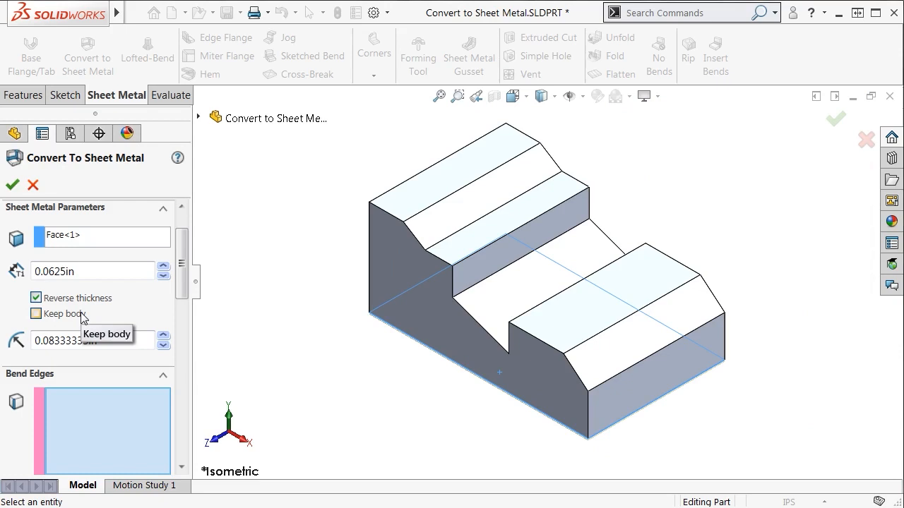
pyautogui.moveTo(177, 276); pyautogui.dragTo(188, 302)
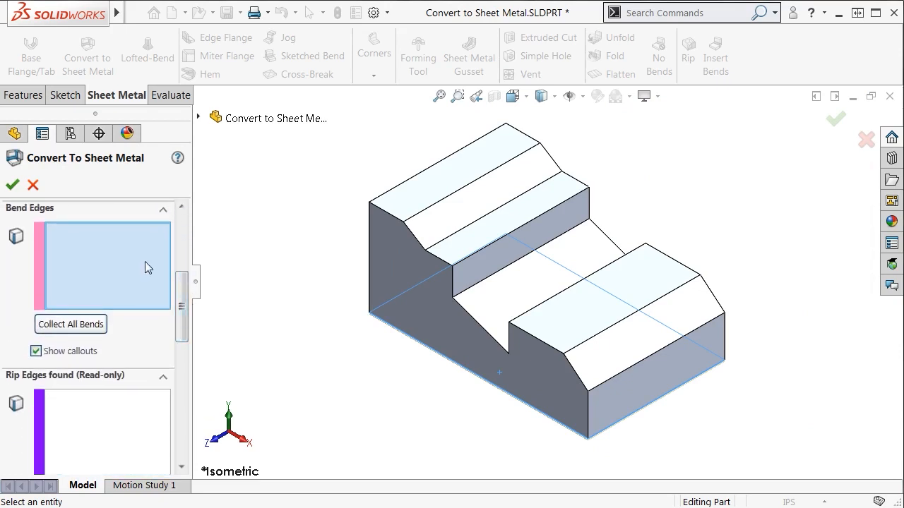
pyautogui.click(397, 300)
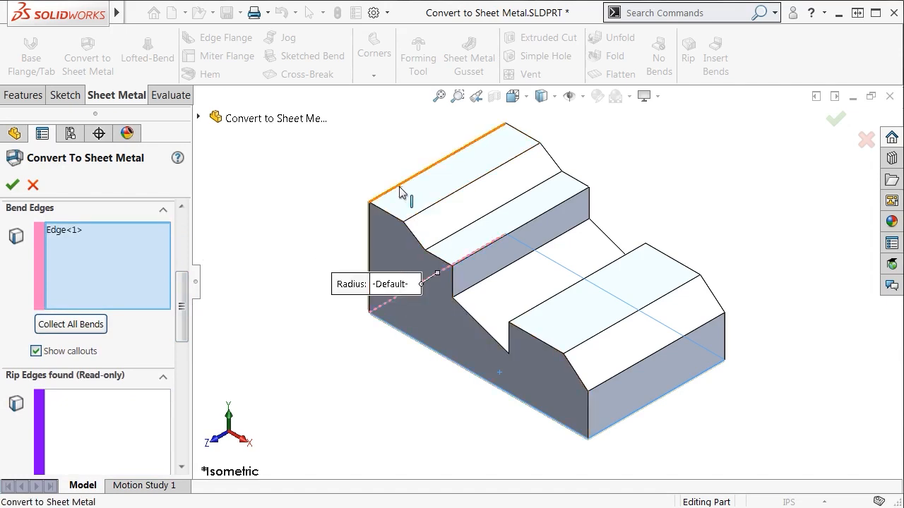
pyautogui.click(403, 193)
pyautogui.click(429, 213)
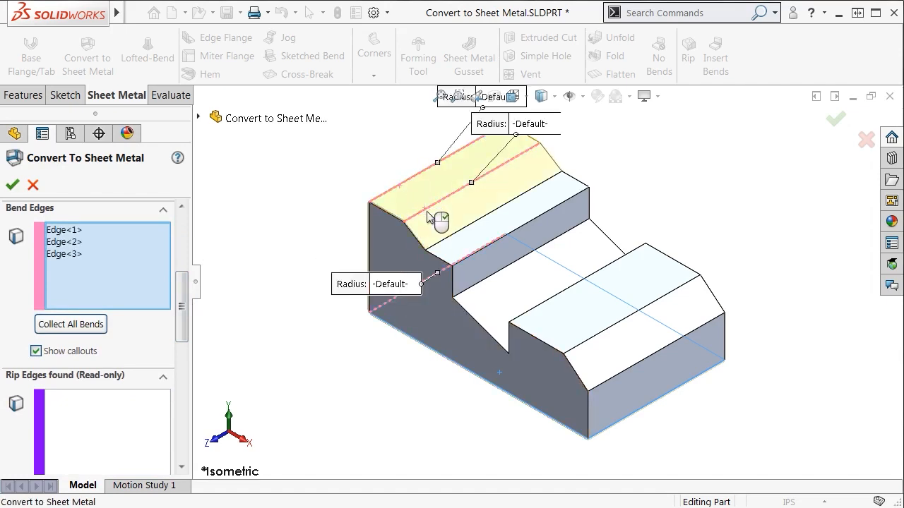
pyautogui.click(450, 240)
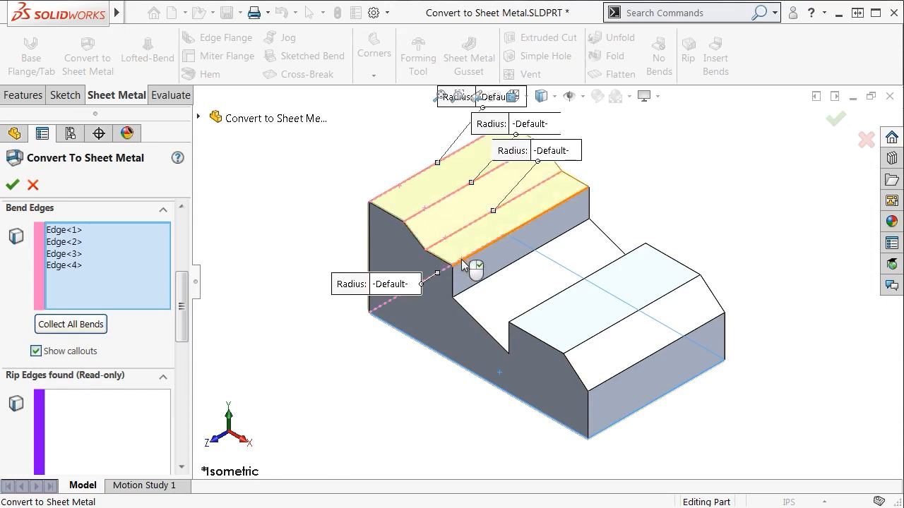
pyautogui.click(462, 263)
# Step: Add the base's other three bottom edges and the three upper edges across the low block as bend edges
pyautogui.click(468, 366)
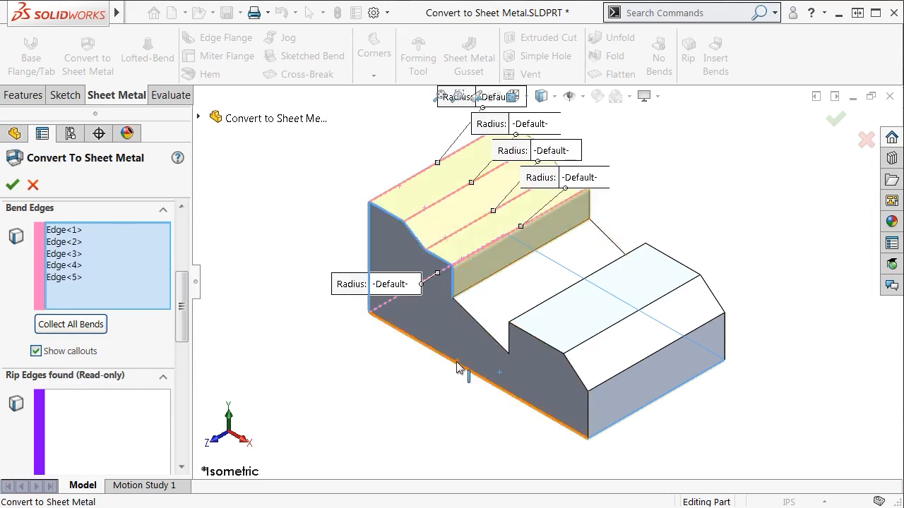
pyautogui.click(546, 260)
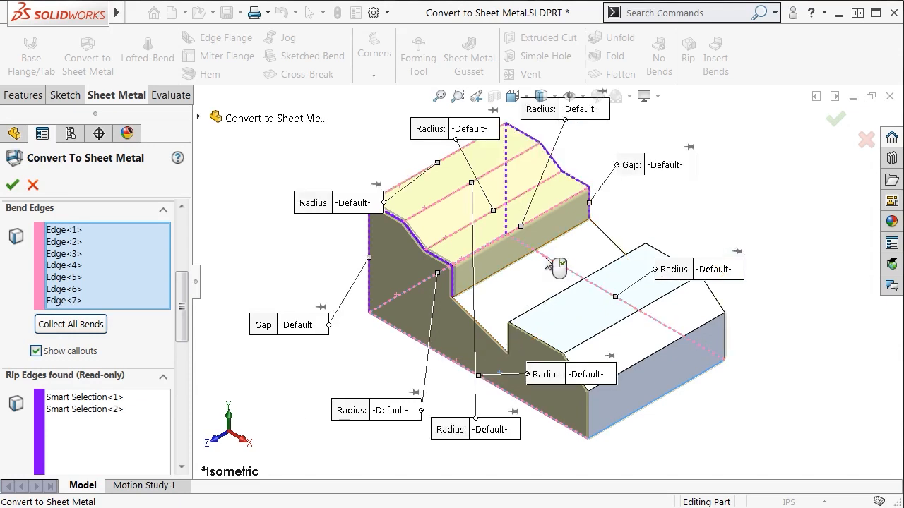
pyautogui.click(646, 411)
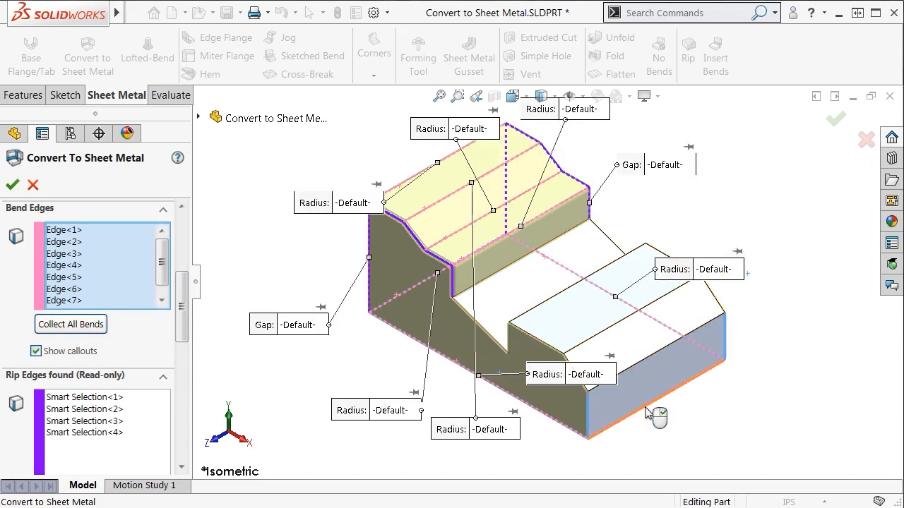
pyautogui.click(638, 361)
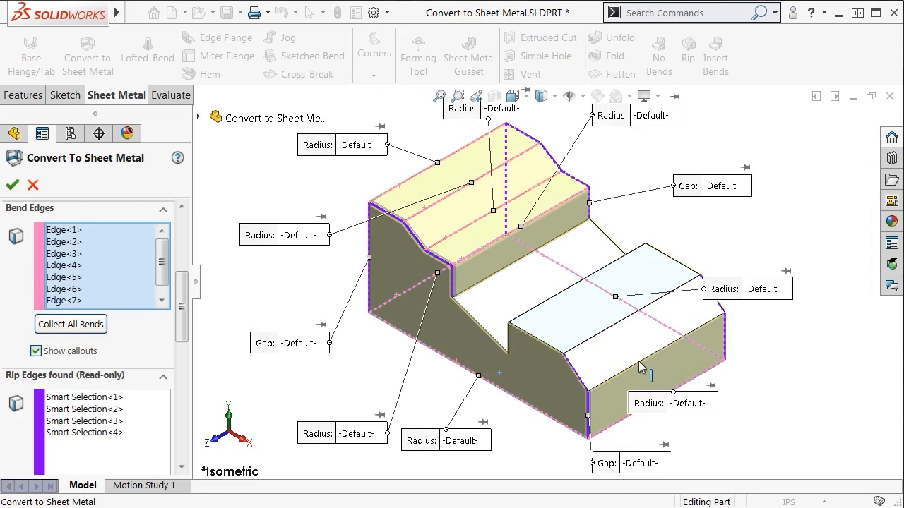
pyautogui.click(618, 323)
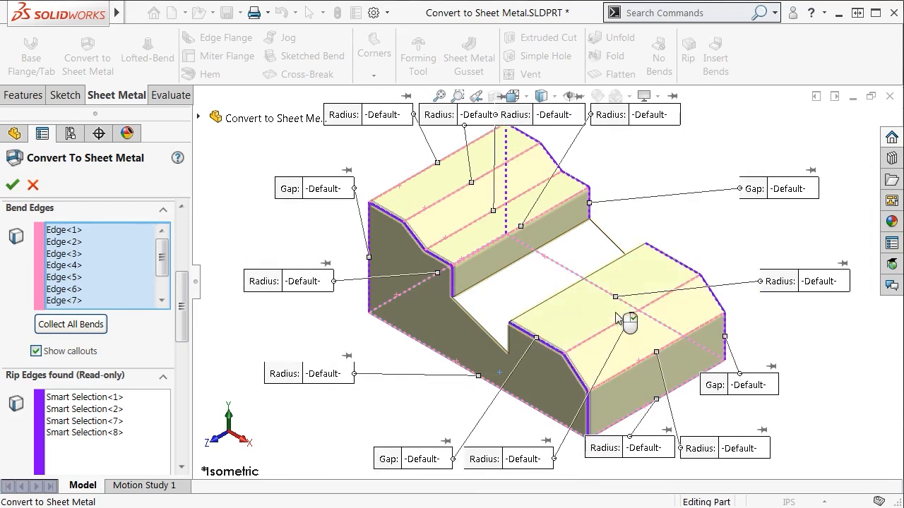
pyautogui.click(586, 287)
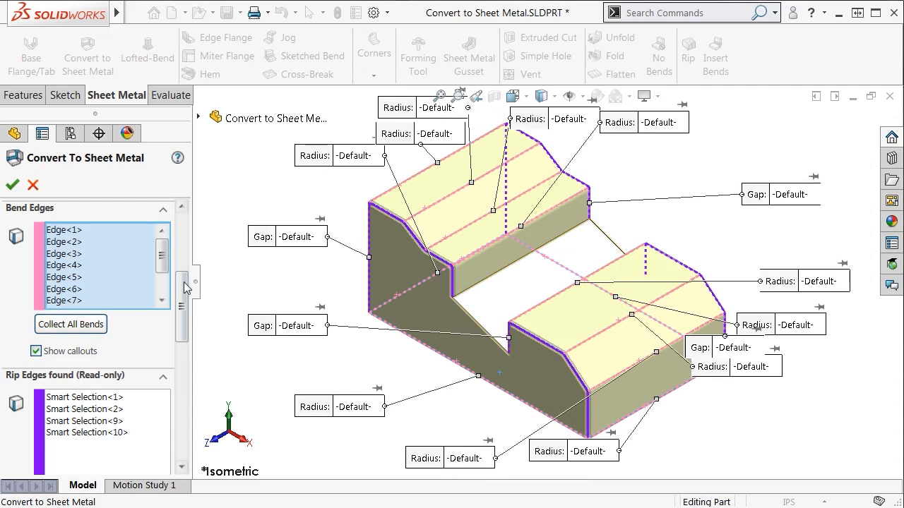
# Step: Set the default gap for all rips to 1/16 in and the overlap ratio to 1/2
pyautogui.moveTo(183, 281); pyautogui.dragTo(184, 411)
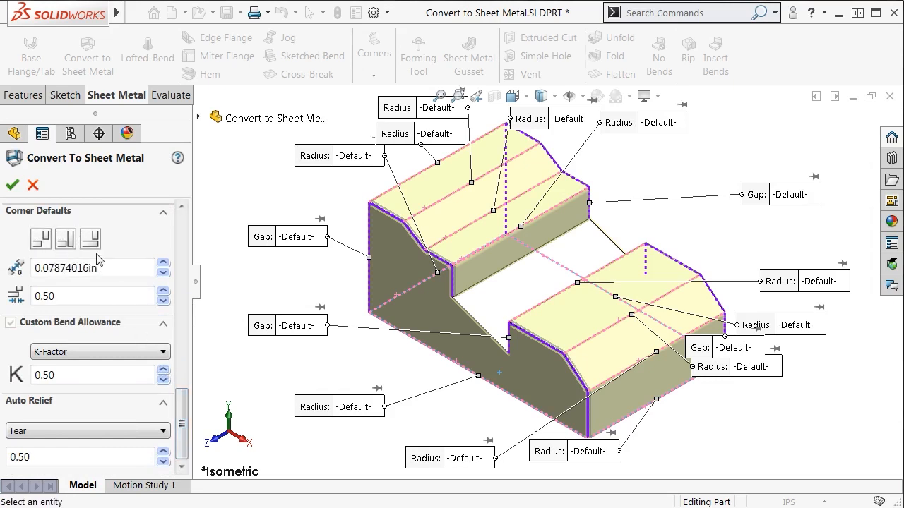
pyautogui.click(125, 266)
pyautogui.write('1/16')
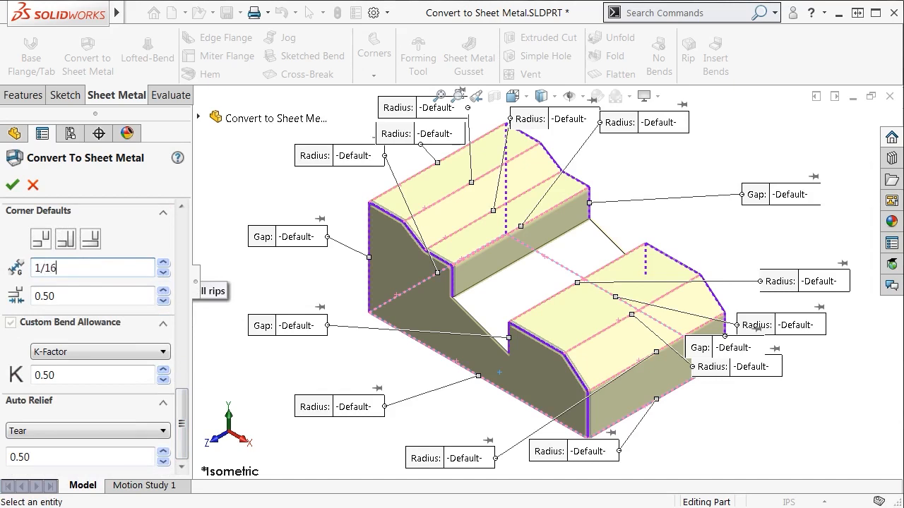
pyautogui.click(143, 294)
pyautogui.write('1/2')
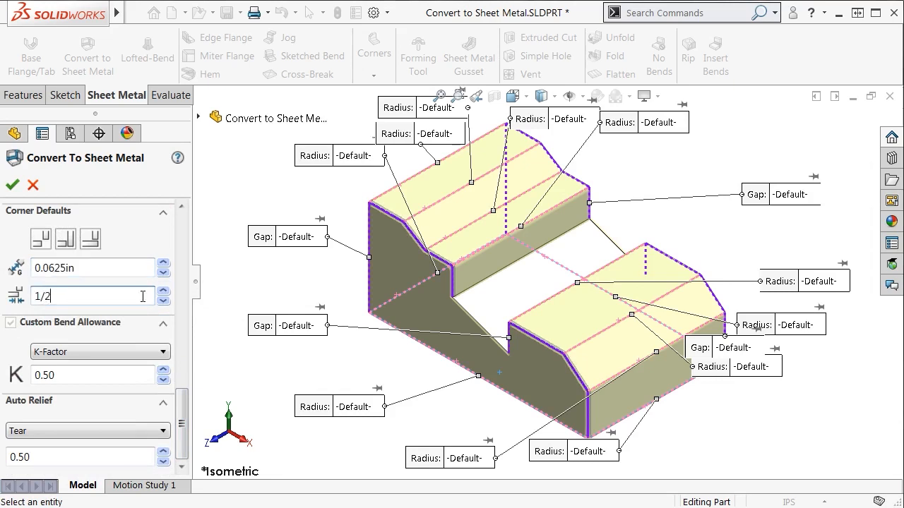
pyautogui.click(148, 310)
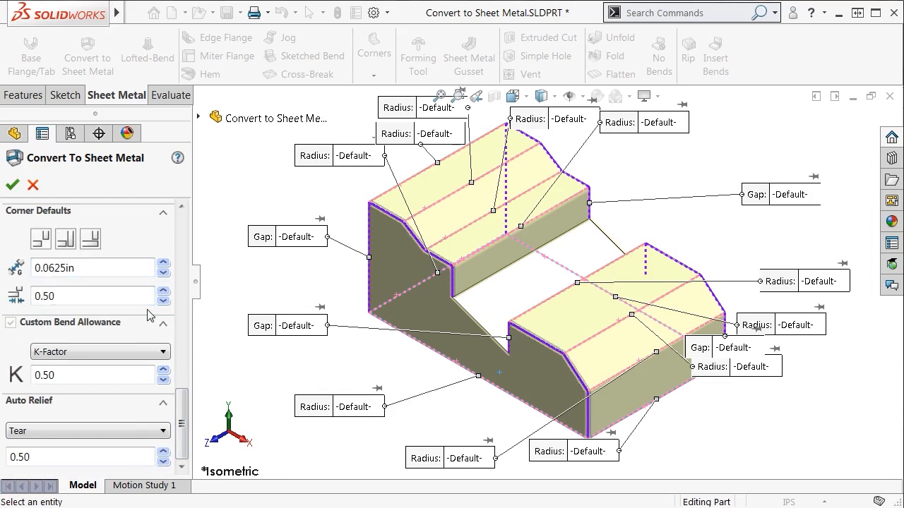
# Step: Set the K-Factor to 1/2 and the Tear auto relief ratio to 1/2, and complete the sheet metal conversion
pyautogui.click(142, 371)
pyautogui.write('1/2')
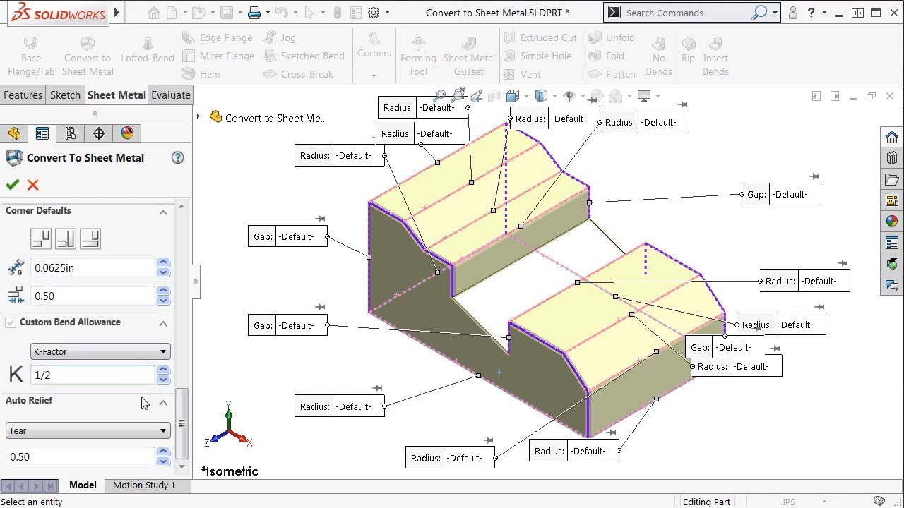
pyautogui.click(151, 431)
pyautogui.click(151, 431)
pyautogui.click(146, 455)
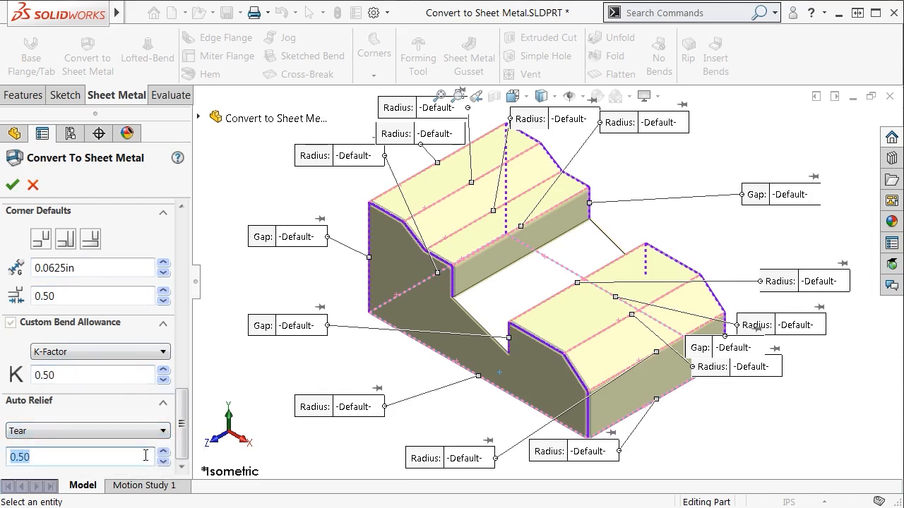
pyautogui.write('1/2')
pyautogui.press('Return')
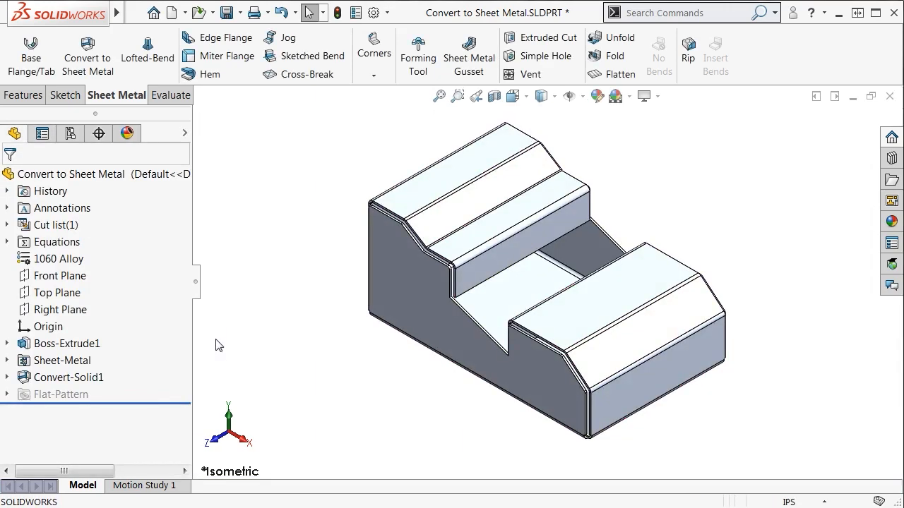
# Step: Review the Sheet-Metal, Convert-Solid1 and Flat-Pattern features of the converted part
pyautogui.click(75, 362)
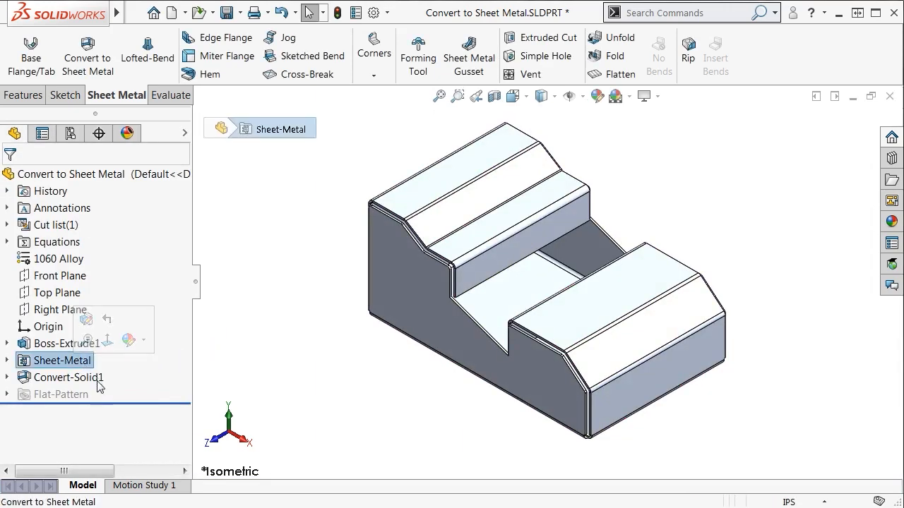
pyautogui.click(99, 380)
pyautogui.click(50, 394)
pyautogui.click(7, 394)
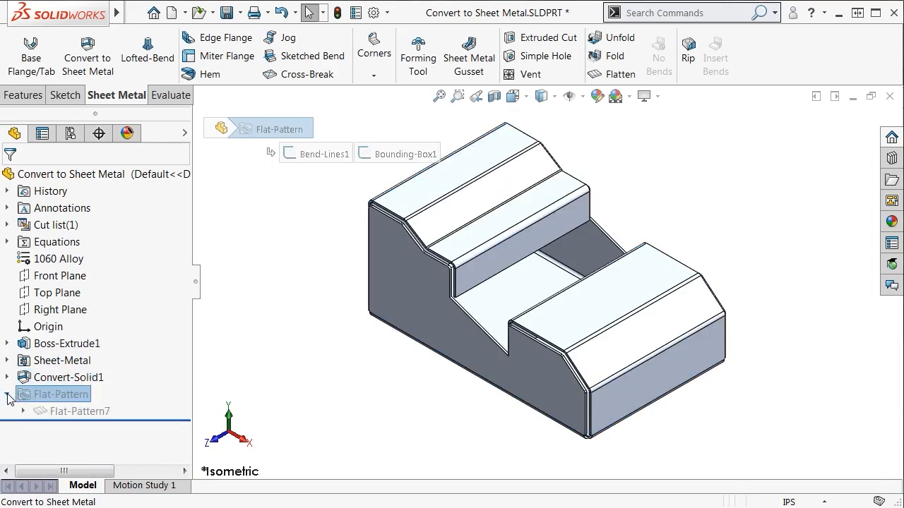
pyautogui.click(74, 410)
pyautogui.click(83, 374)
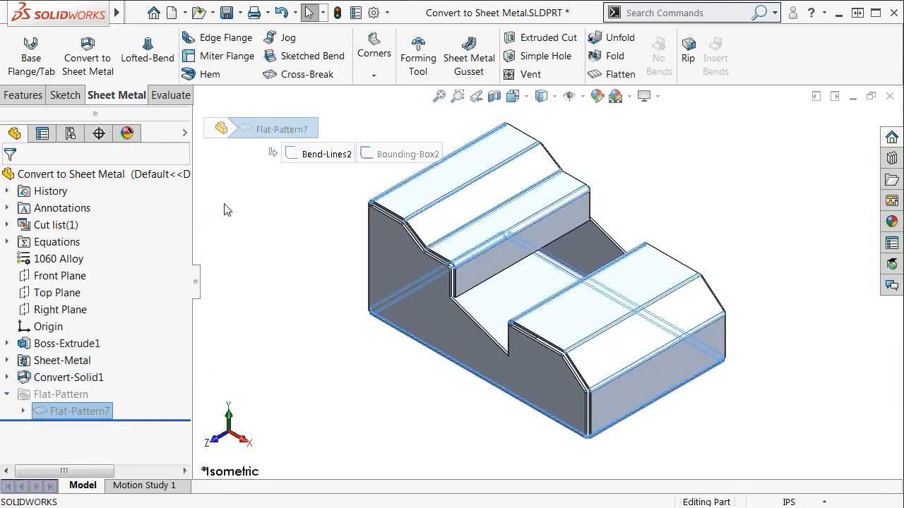
pyautogui.press('f')
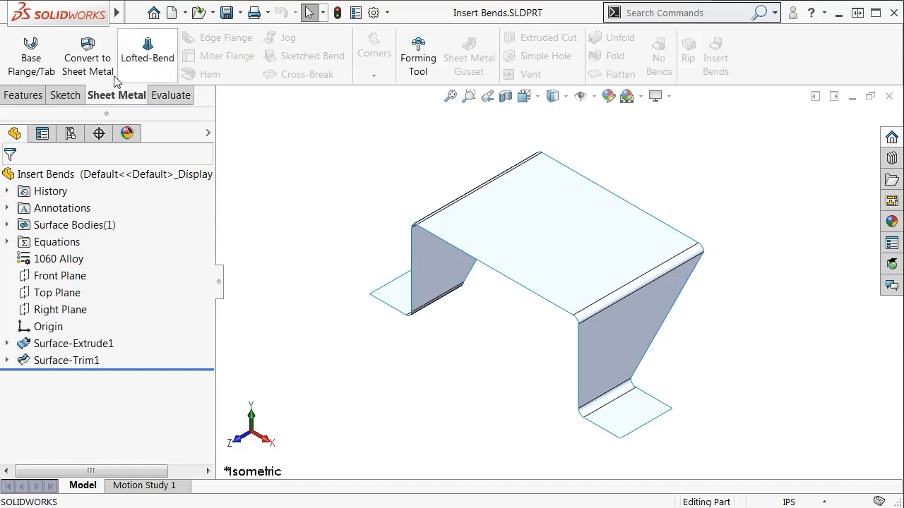
# Step: Try to convert the surface body in the Insert Bends part to sheet metal, with its top face fixed and a rounded-corner edge as bend
pyautogui.click(88, 50)
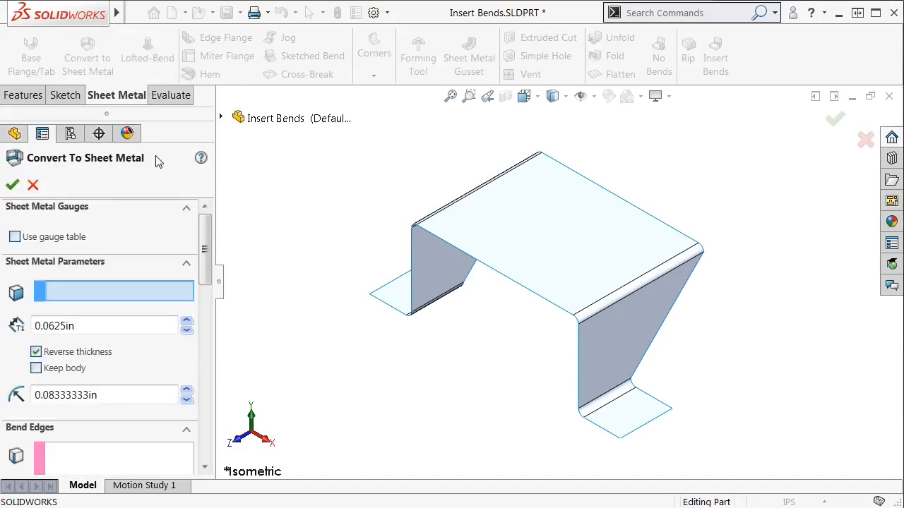
pyautogui.scroll(-3, 184, 209)
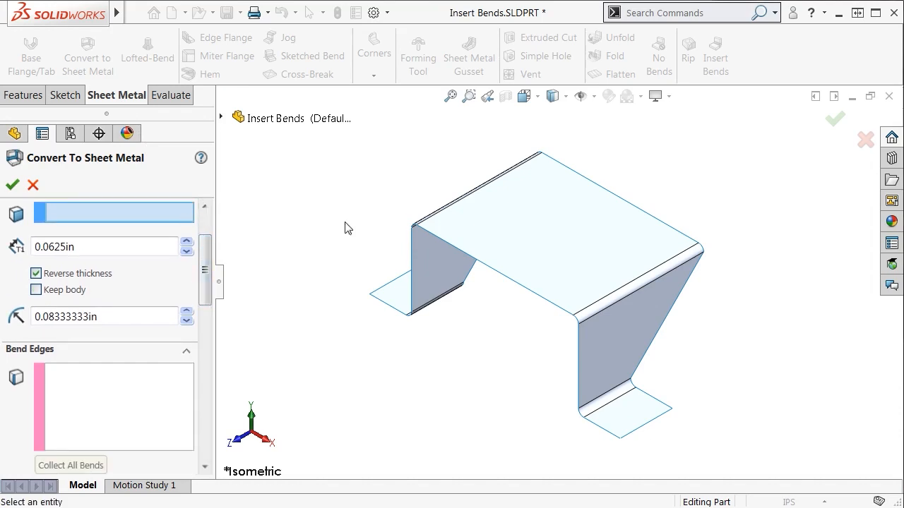
pyautogui.click(494, 246)
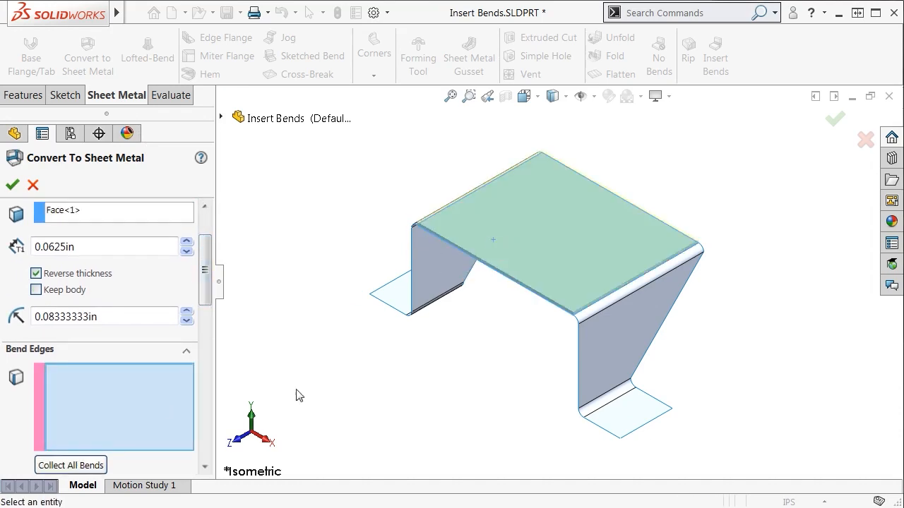
pyautogui.click(598, 306)
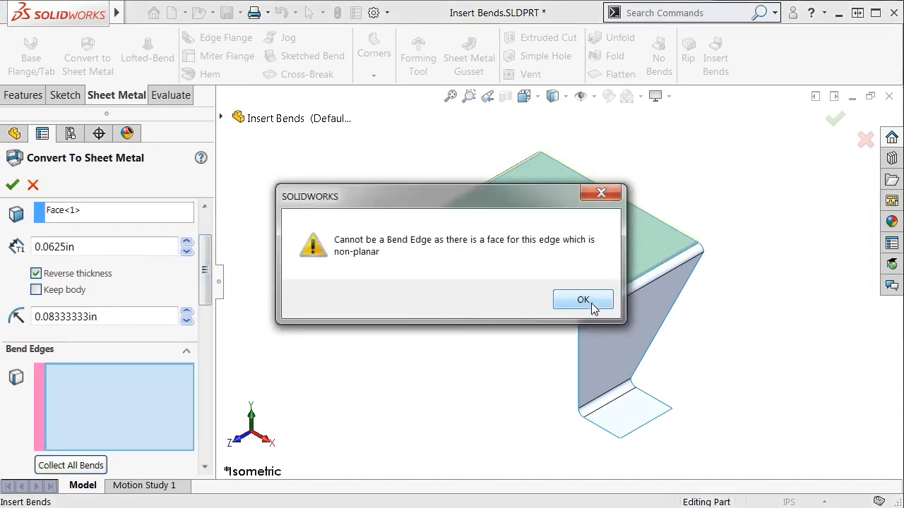
pyautogui.click(585, 300)
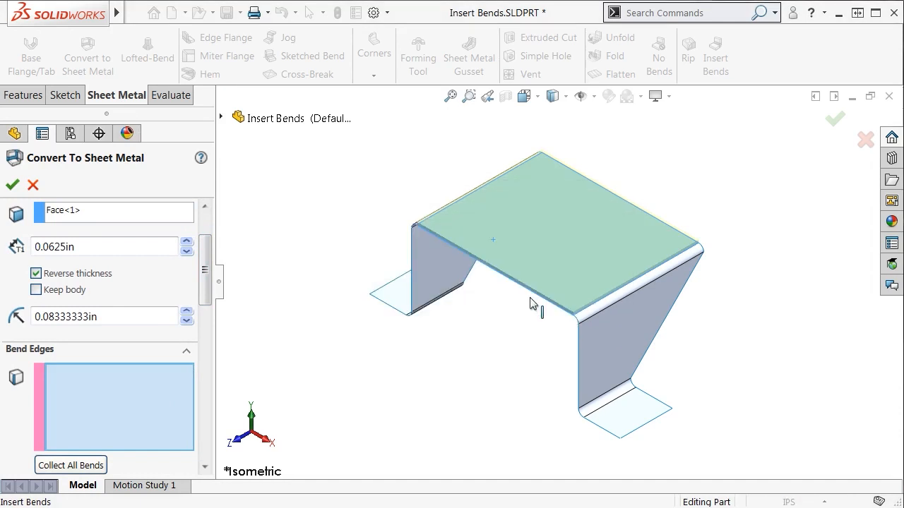
pyautogui.click(33, 185)
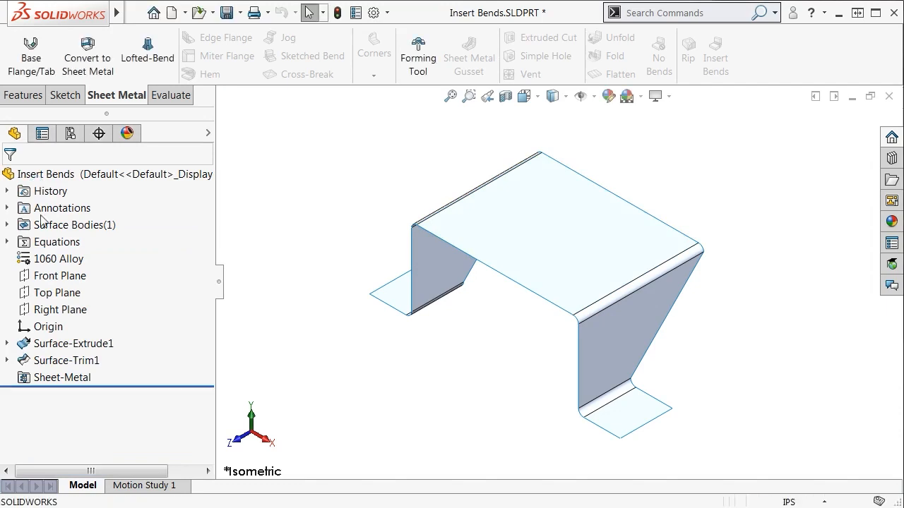
# Step: Delete the leftover Sheet-Metal feature from the Insert Bends part
pyautogui.click(60, 377)
pyautogui.press('Delete')
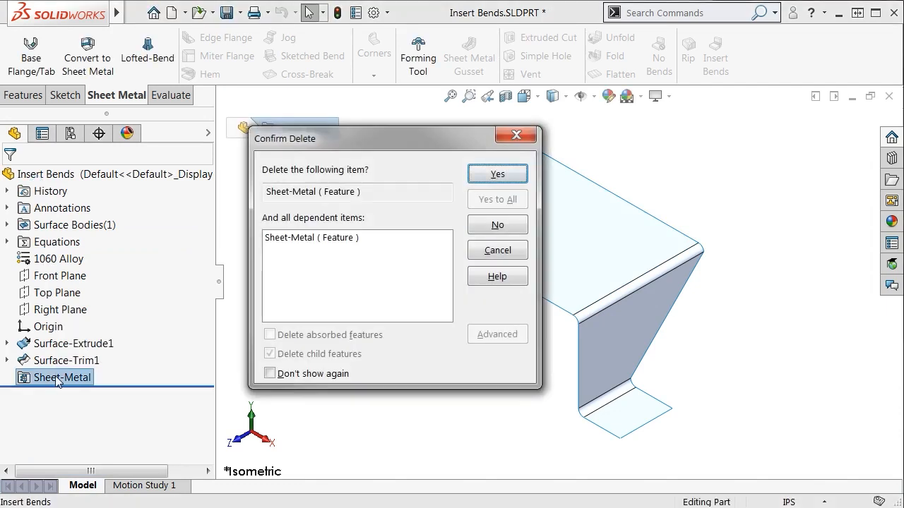
pyautogui.click(511, 180)
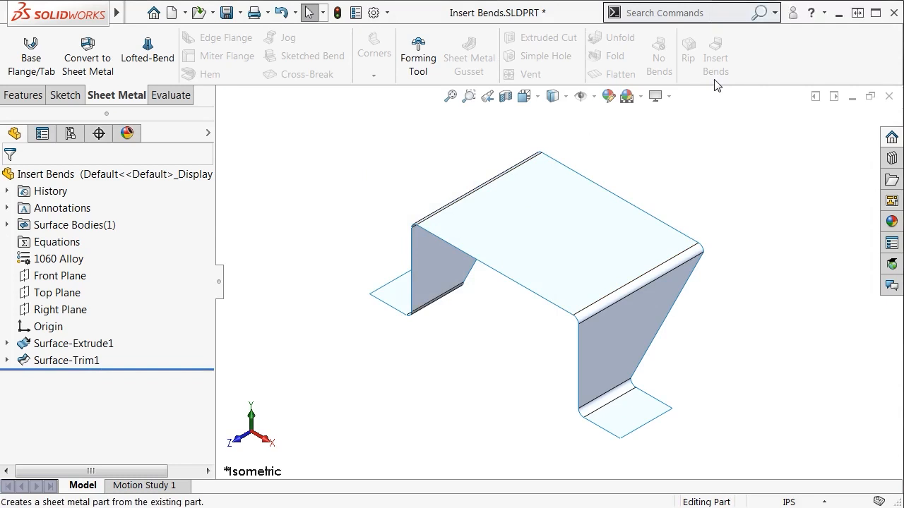
# Step: Thicken the trimmed surface body of the Insert Bends part by 1/16 in
pyautogui.click(716, 13)
pyautogui.write('thicken')
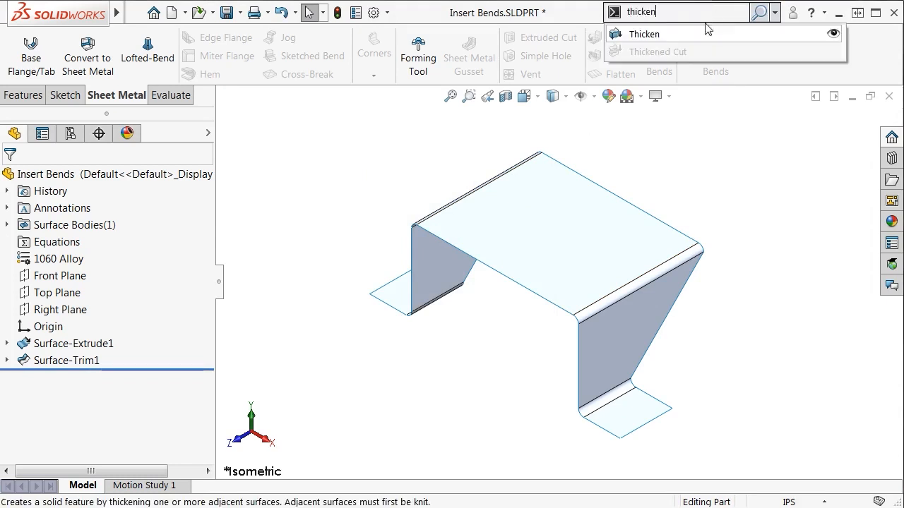
pyautogui.click(691, 45)
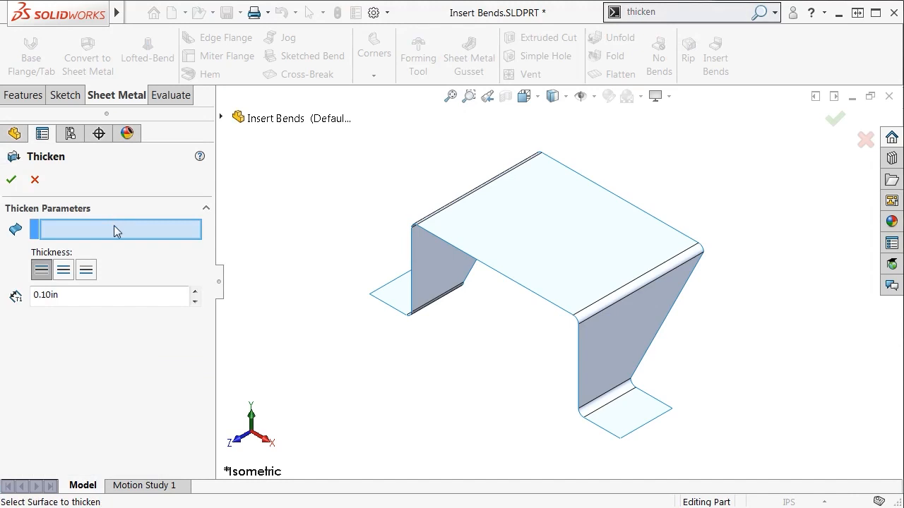
pyautogui.click(443, 221)
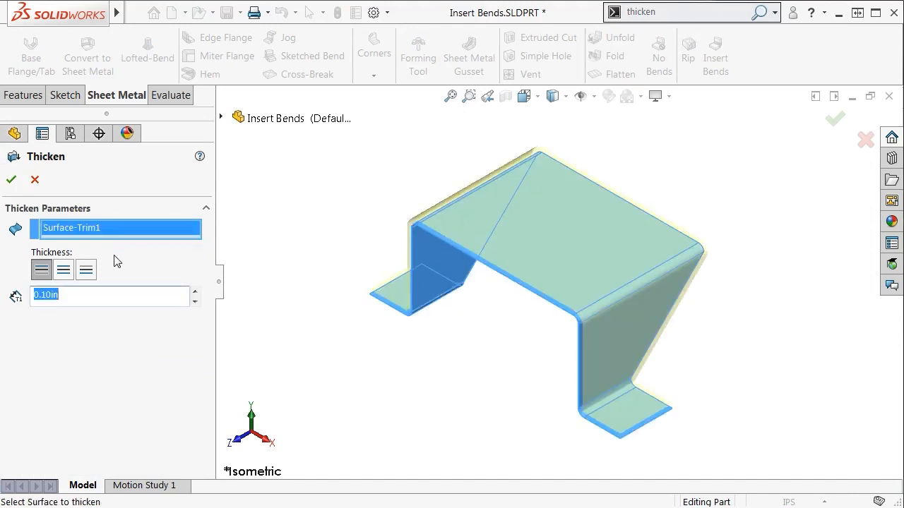
pyautogui.scroll(-5, 412, 244)
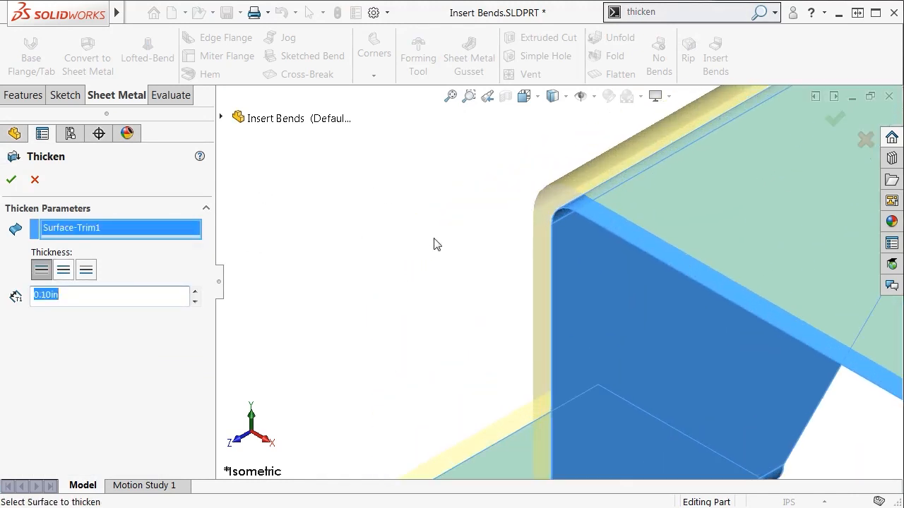
pyautogui.moveTo(433, 244); pyautogui.dragTo(454, 183, button='middle')
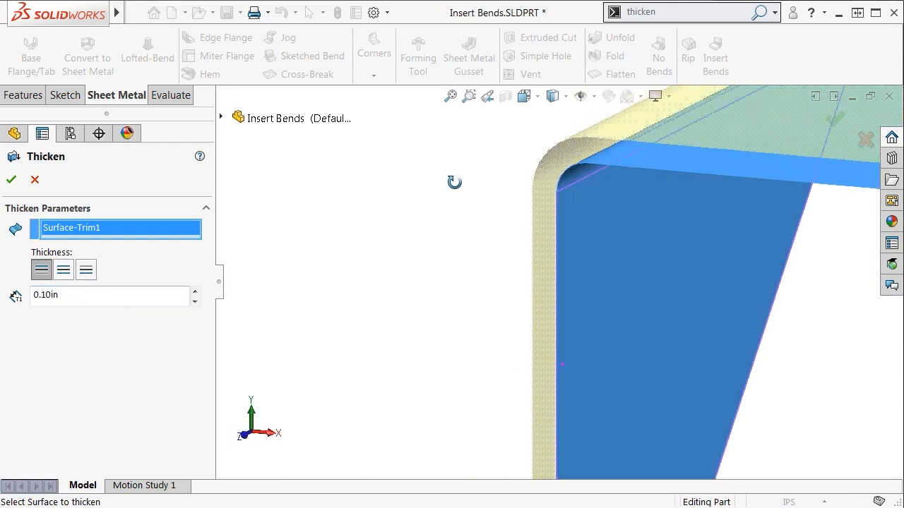
pyautogui.hotkey('ctrl', '7')
pyautogui.click(171, 290)
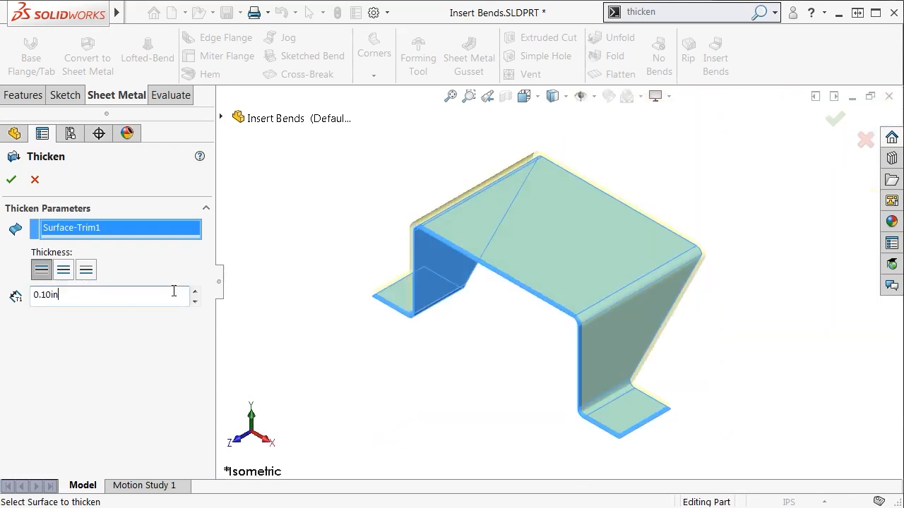
pyautogui.write('1/16')
pyautogui.press('Return')
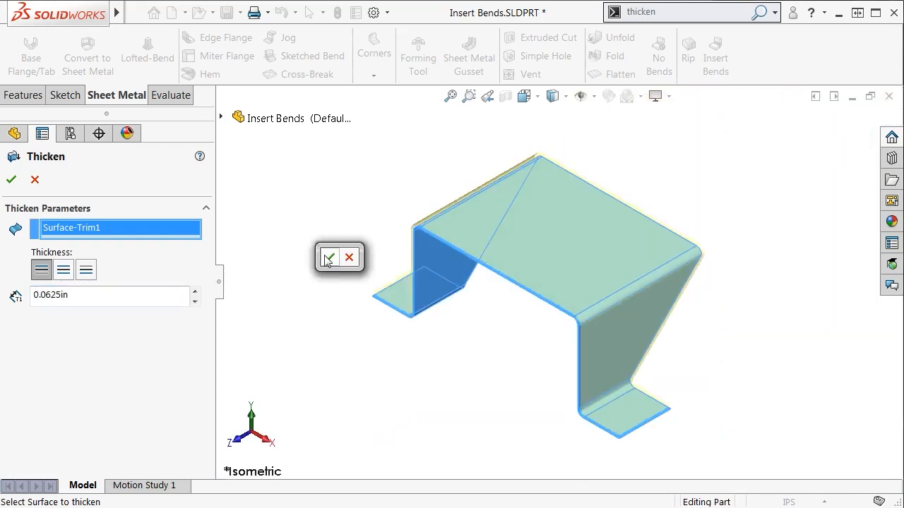
pyautogui.click(329, 257)
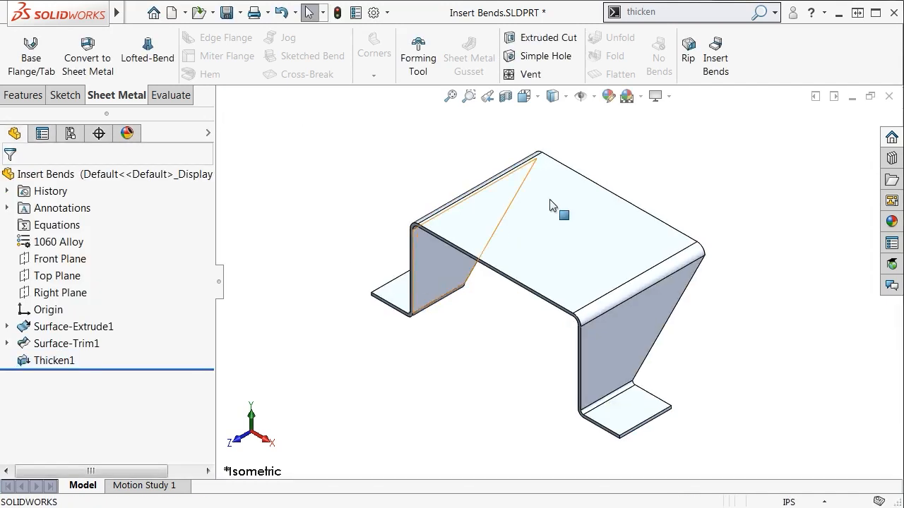
# Step: Insert bends into the thickened part with its top face fixed and a 1/8 in bend radius
pyautogui.click(714, 60)
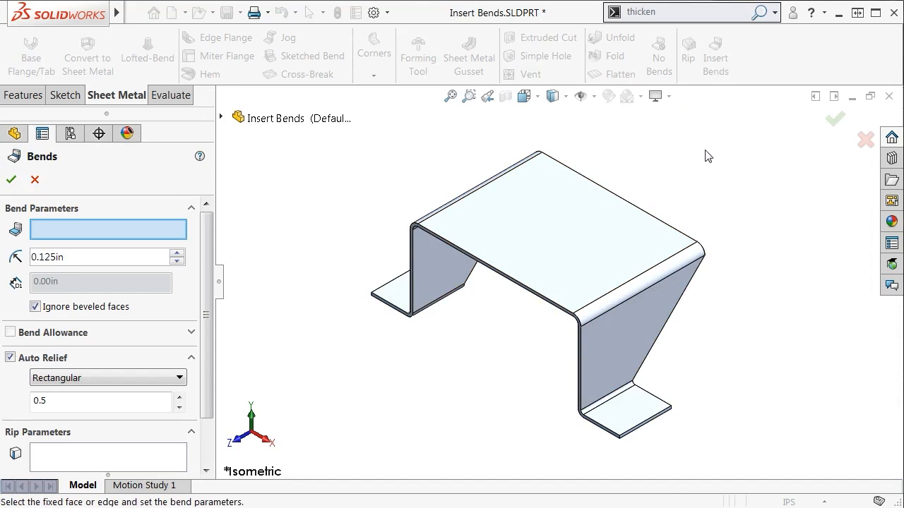
pyautogui.click(529, 222)
pyautogui.click(159, 255)
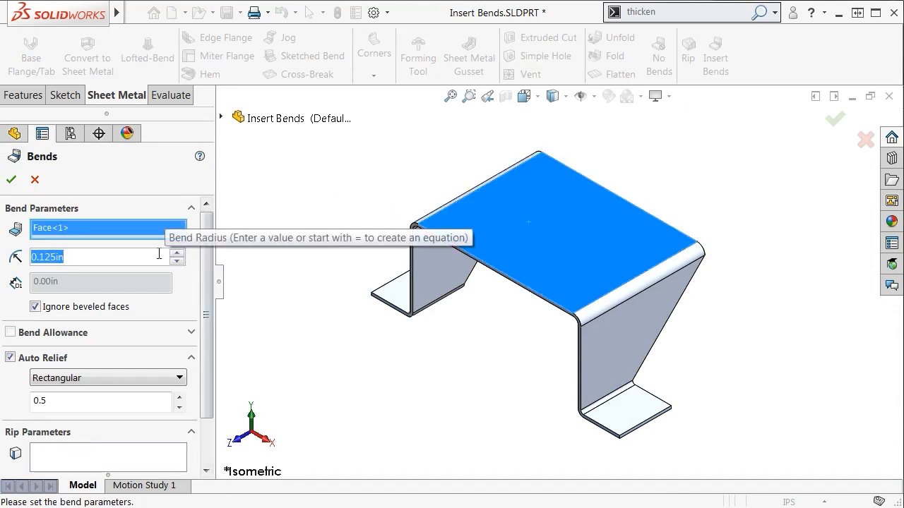
pyautogui.write('1/8')
pyautogui.press('Return')
pyautogui.scroll(-3, 197, 253)
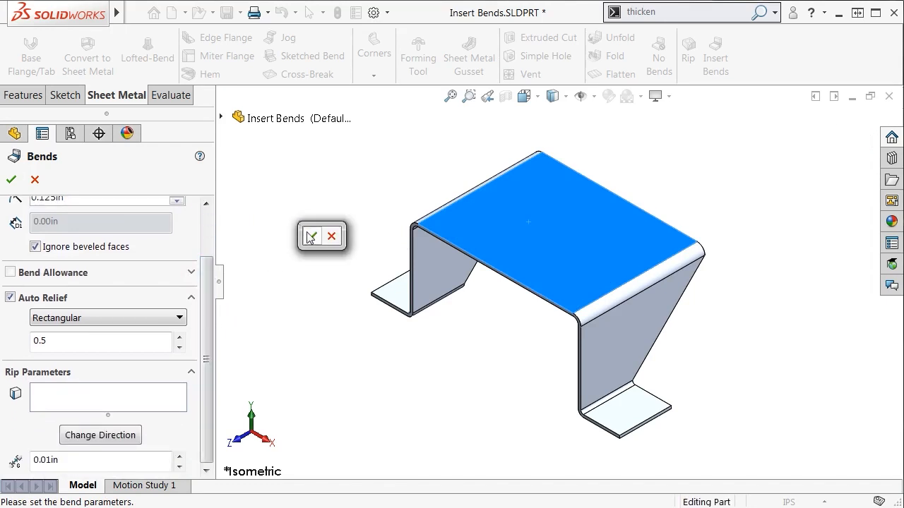
pyautogui.click(311, 235)
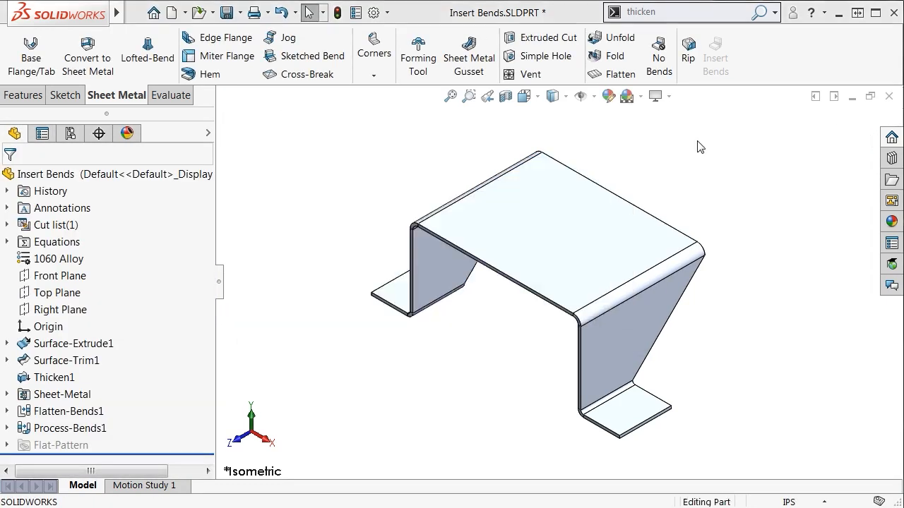
# Step: Switch to the Insert Bend with Rip part and start a sketch on its top face
pyautogui.hotkey('ctrl', 'Tab')
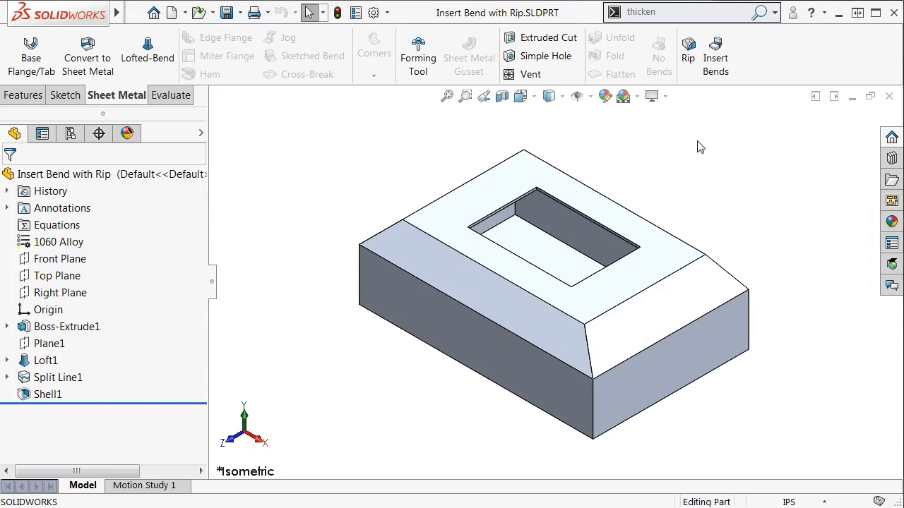
pyautogui.click(667, 254)
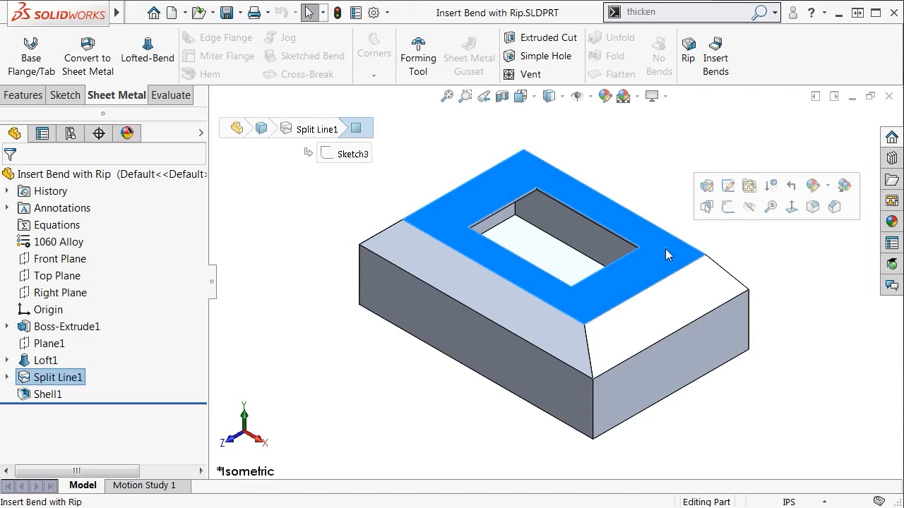
pyautogui.click(728, 207)
pyautogui.click(702, 228)
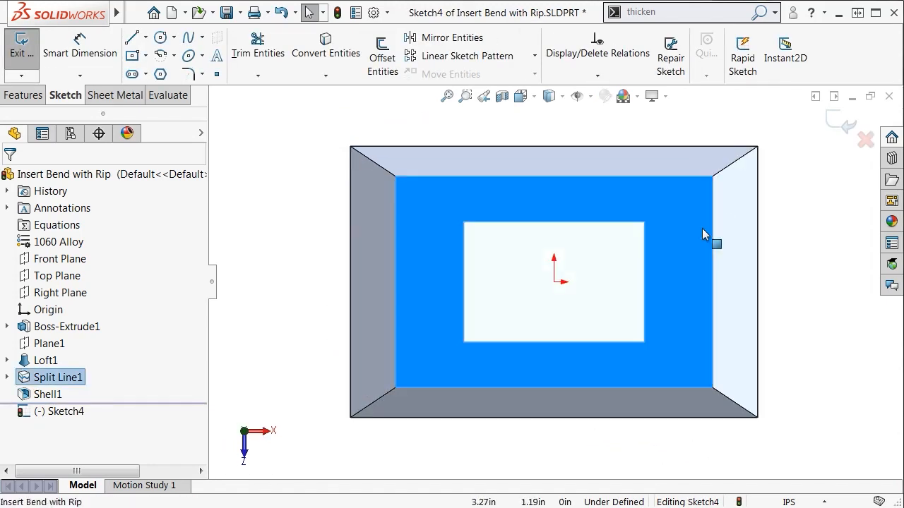
# Step: Sketch two diagonal lines joining the top face's outer corners to the opening's corners on the negative X side
pyautogui.moveTo(702, 228); pyautogui.dragTo(631, 220, button='right')
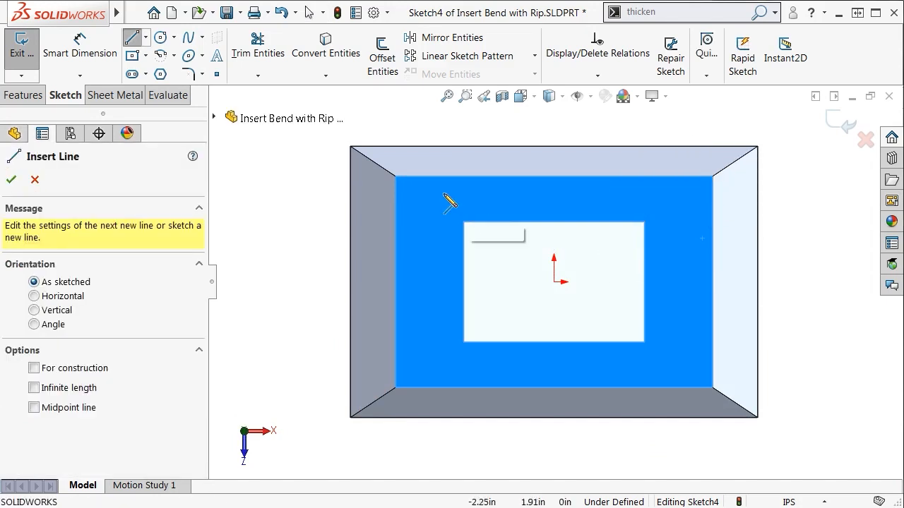
pyautogui.click(396, 176)
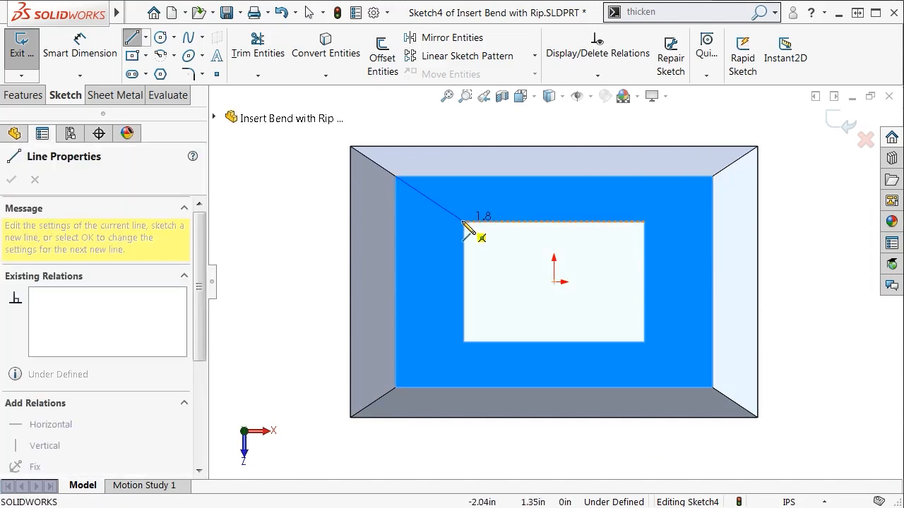
pyautogui.click(463, 222)
pyautogui.press('Escape')
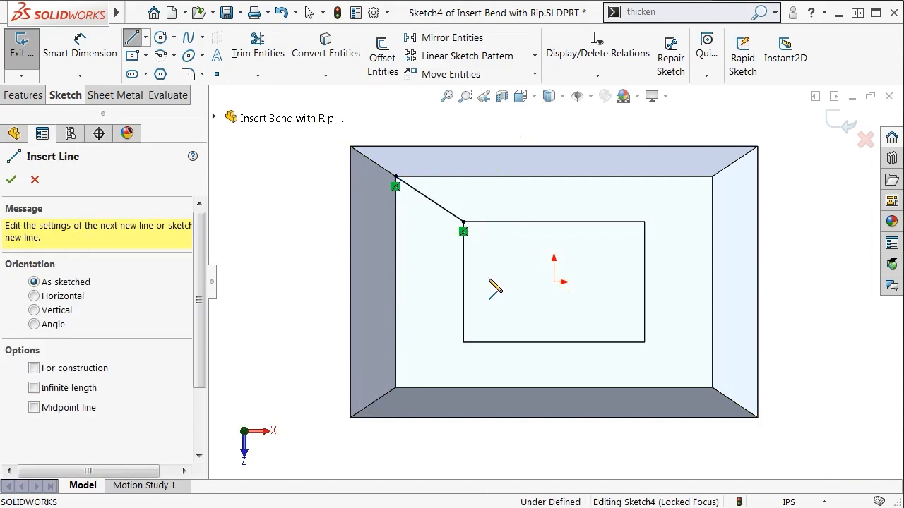
pyautogui.click(464, 343)
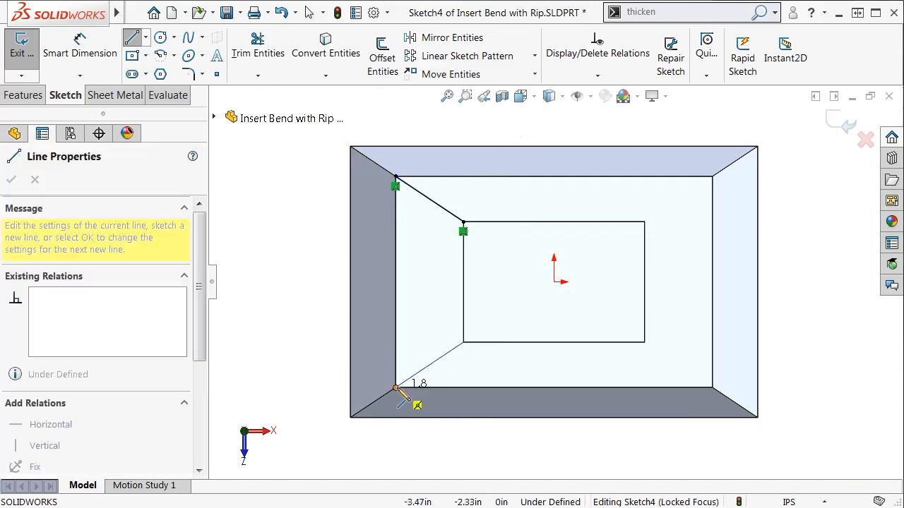
pyautogui.click(395, 387)
pyautogui.press('Escape')
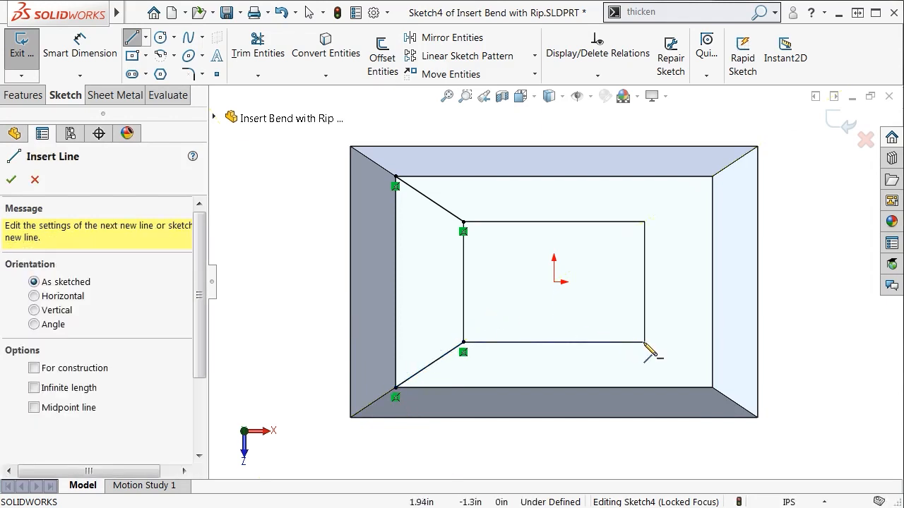
# Step: Sketch two diagonal lines between the opening's corners and the outer corners on the positive X side, and exit the sketch
pyautogui.click(644, 342)
pyautogui.click(712, 388)
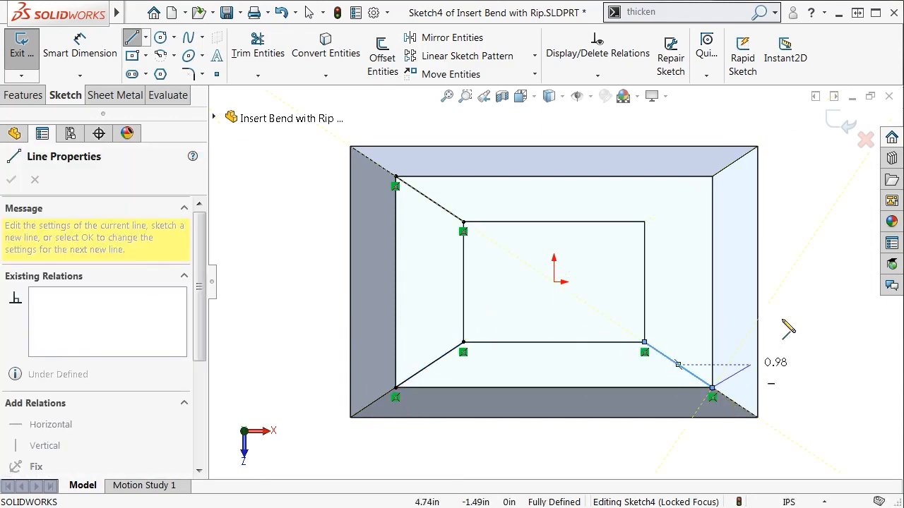
pyautogui.press('Escape')
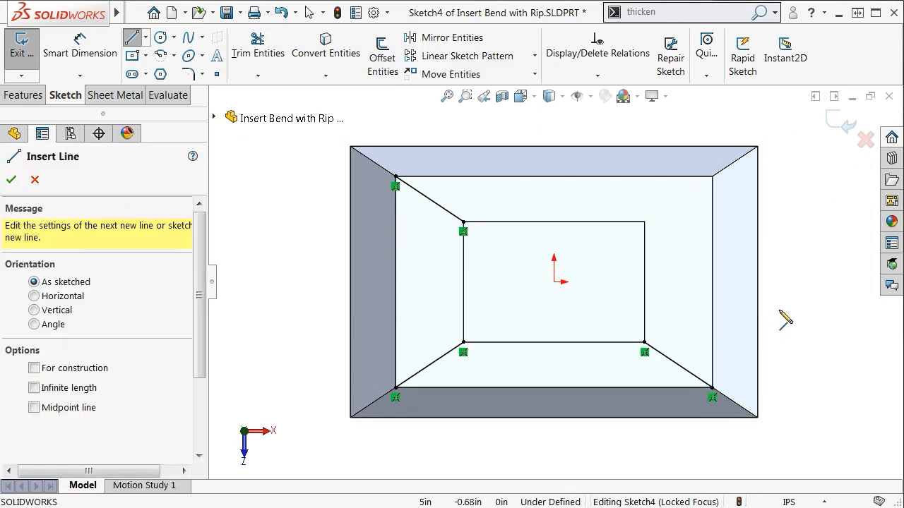
pyautogui.click(644, 223)
pyautogui.click(713, 176)
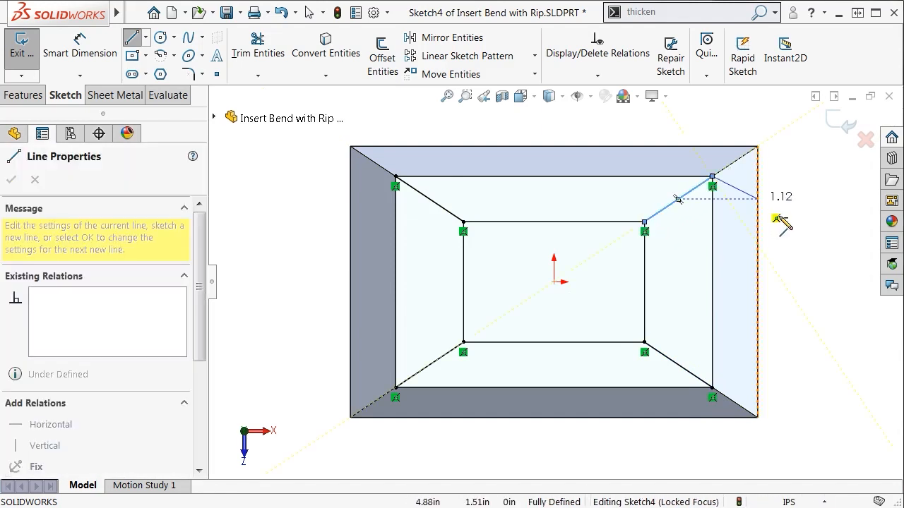
pyautogui.press('Escape')
pyautogui.click(838, 126)
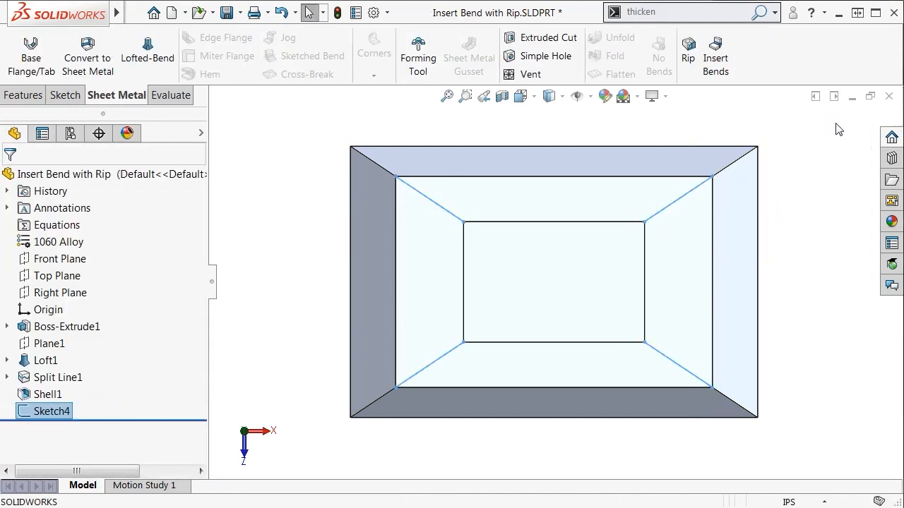
pyautogui.click(827, 206)
pyautogui.hotkey('ctrl', '7')
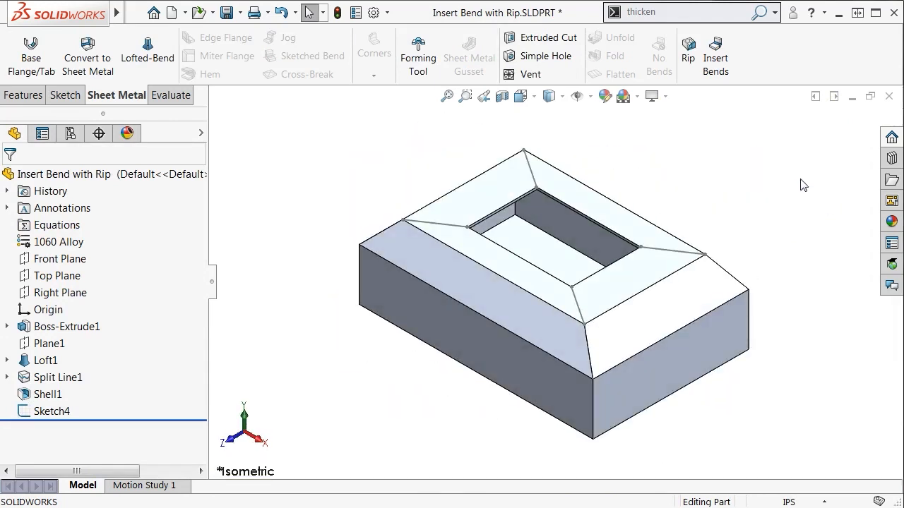
# Step: Start Insert Bends with the inside bottom face fixed and a 1/8 in bend radius
pyautogui.click(713, 71)
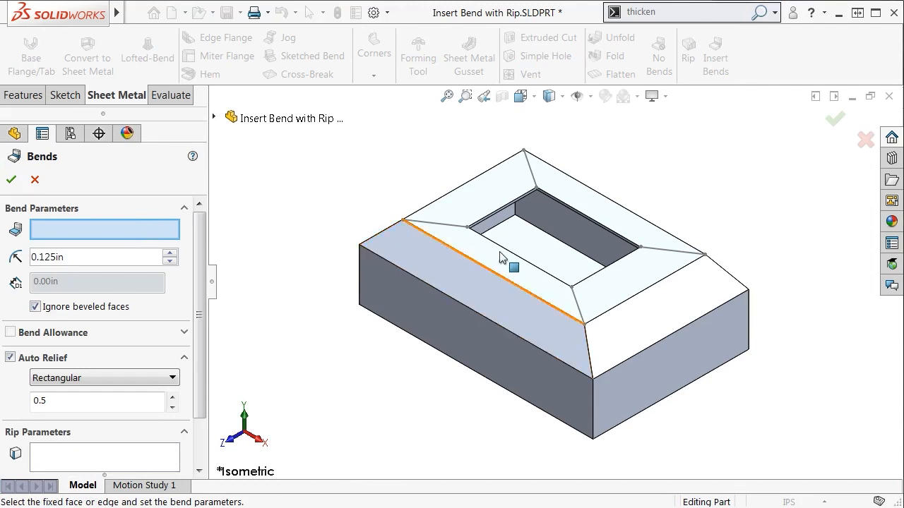
pyautogui.click(536, 256)
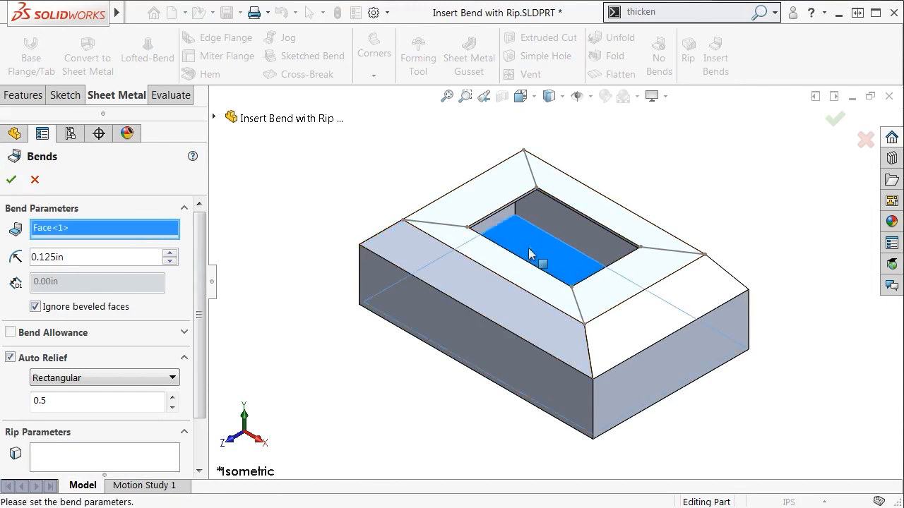
pyautogui.doubleClick(154, 259)
pyautogui.write('1/8')
pyautogui.press('Tab')
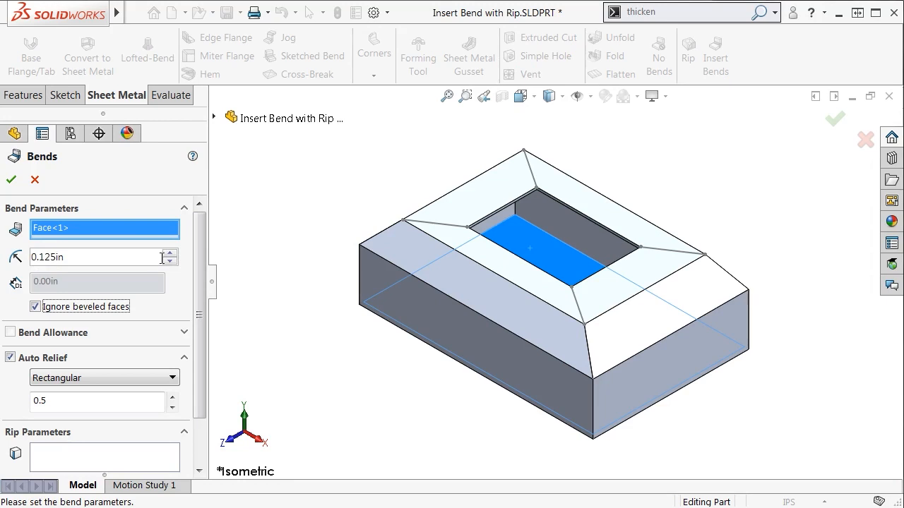
# Step: Define rips along the vertical edge, sloped edge and diagonal sketch line at the box's left corner
pyautogui.scroll(-2, 202, 289)
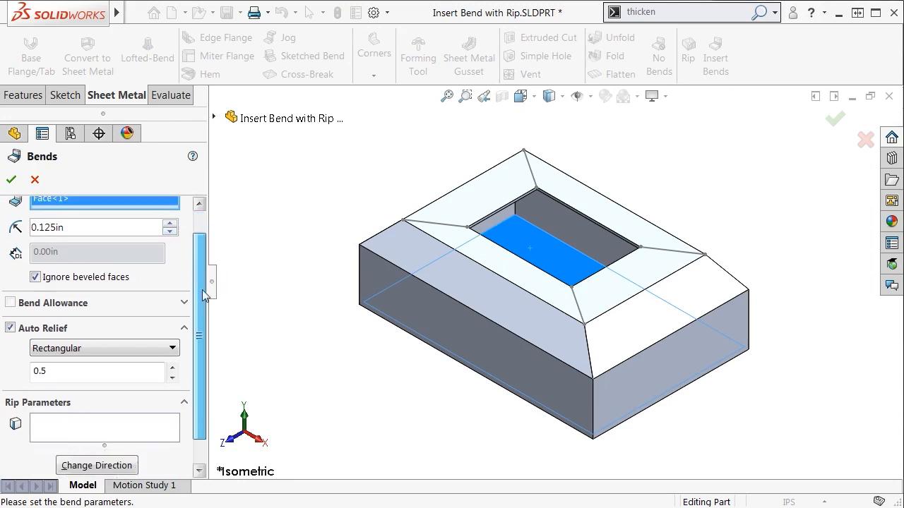
pyautogui.click(160, 407)
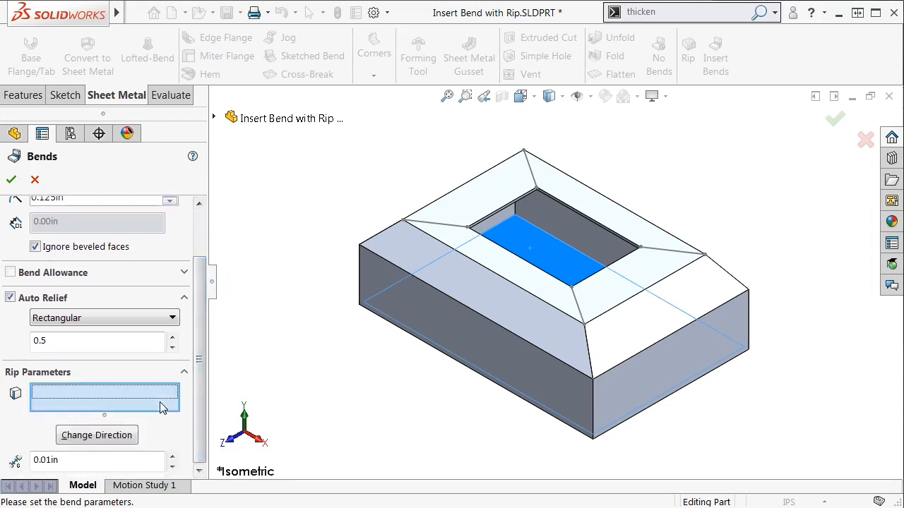
pyautogui.click(359, 280)
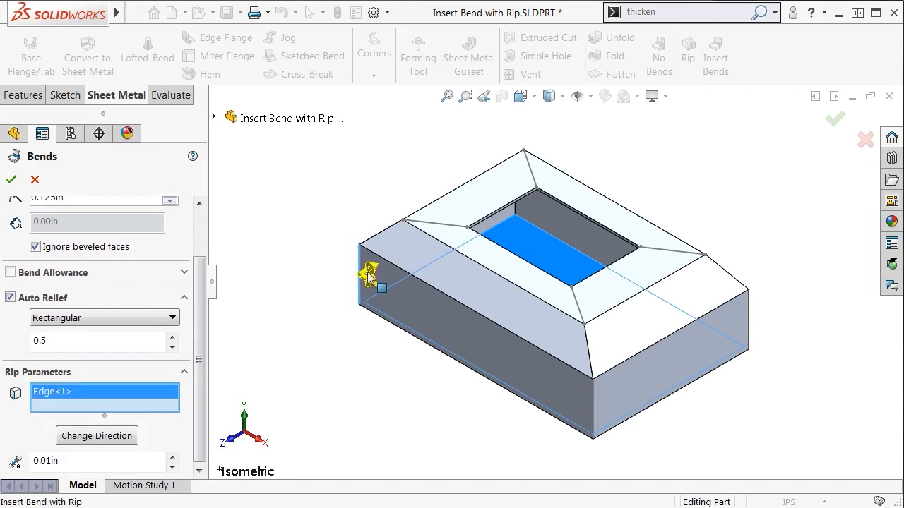
pyautogui.click(382, 230)
pyautogui.click(426, 226)
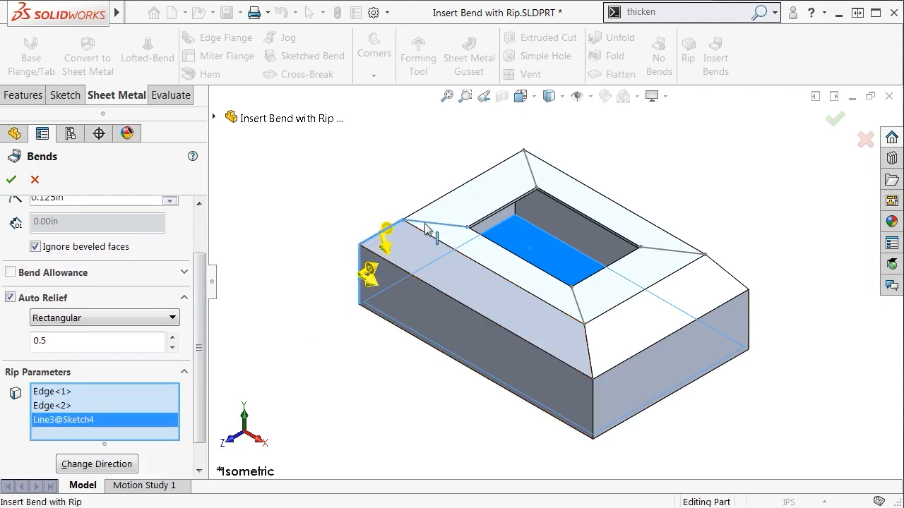
# Step: Add rips along the vertical edge, sloped edge and diagonal sketch line at the box's front corner
pyautogui.click(592, 388)
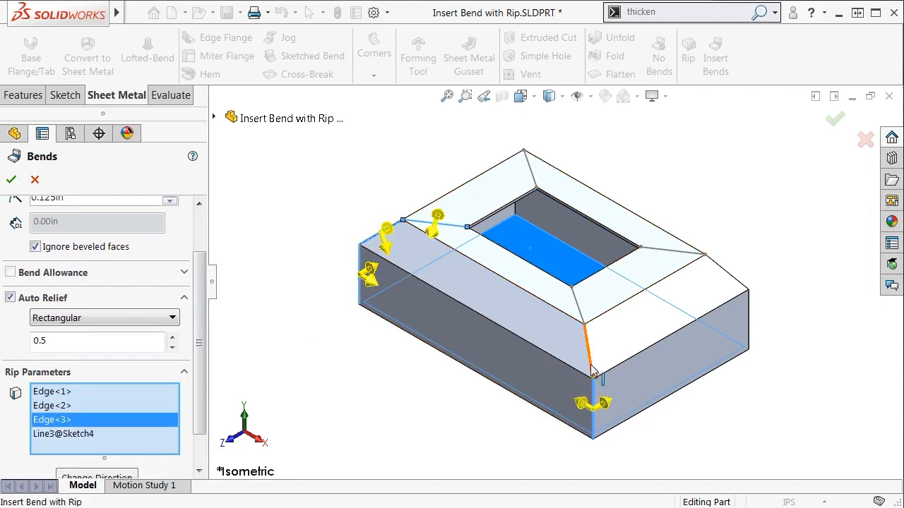
pyautogui.click(592, 368)
pyautogui.click(583, 312)
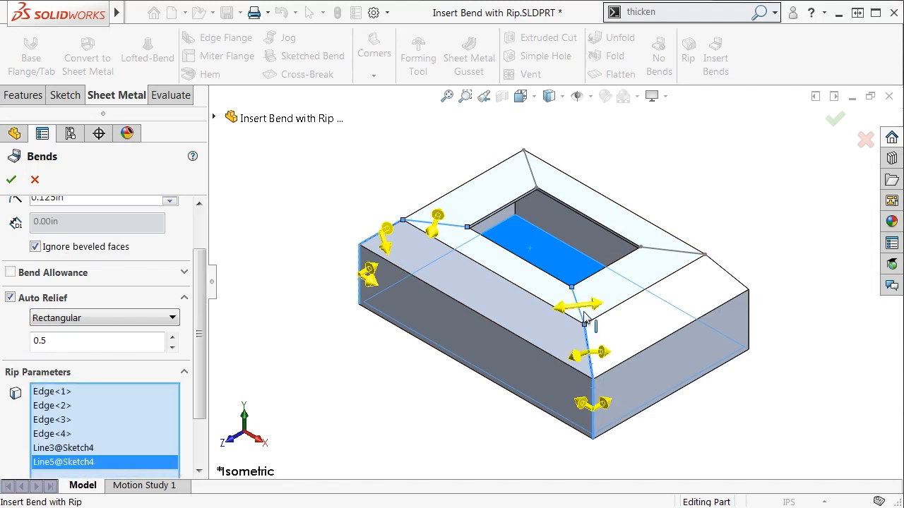
# Step: Add rips along the vertical edges, sloped edges and diagonal sketch lines at the box's right and back corners
pyautogui.click(747, 314)
pyautogui.click(738, 286)
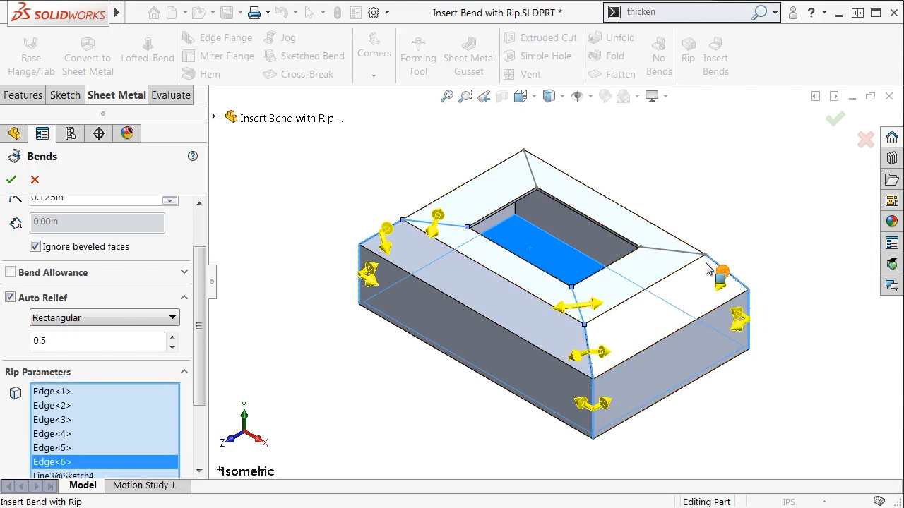
pyautogui.click(525, 164)
pyautogui.moveTo(524, 162); pyautogui.dragTo(508, 328, button='middle')
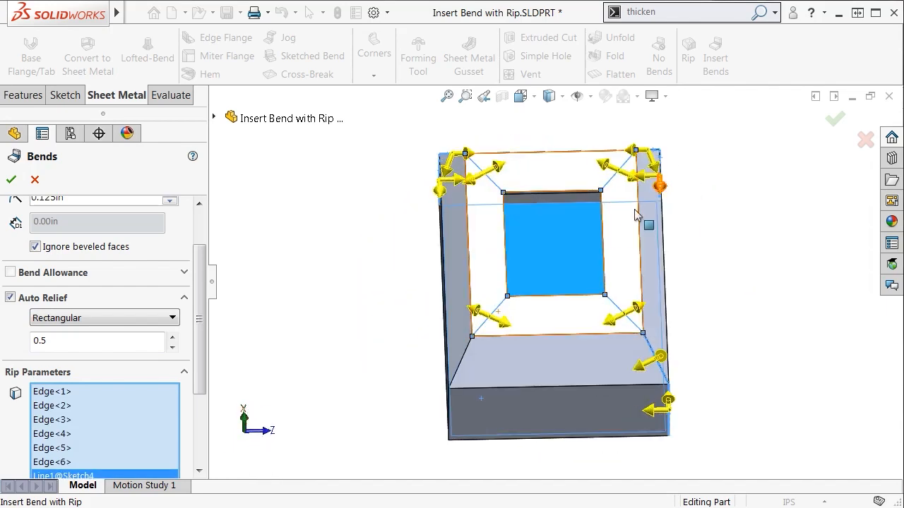
pyautogui.click(460, 362)
pyautogui.click(450, 408)
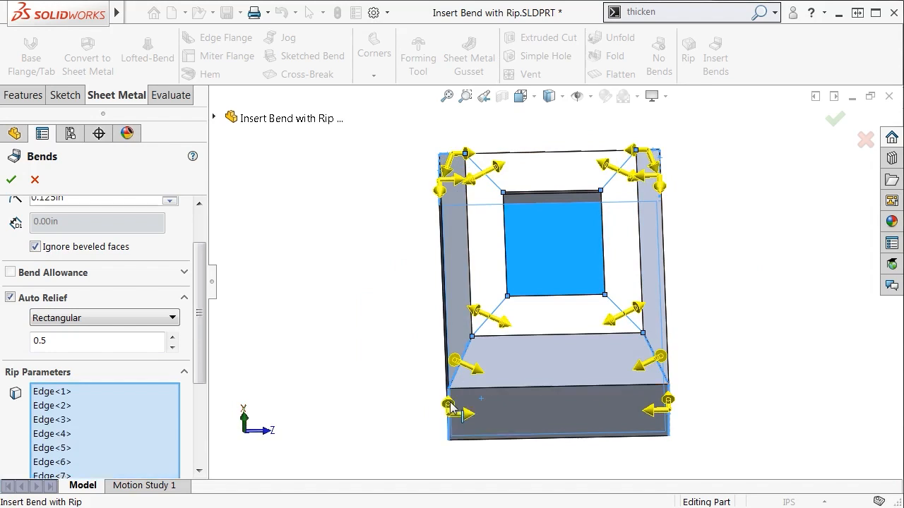
# Step: Set the rip gap to 1/16 in, accept the bends with auto relief cuts, and restore the isometric view
pyautogui.moveTo(201, 296); pyautogui.dragTo(215, 375)
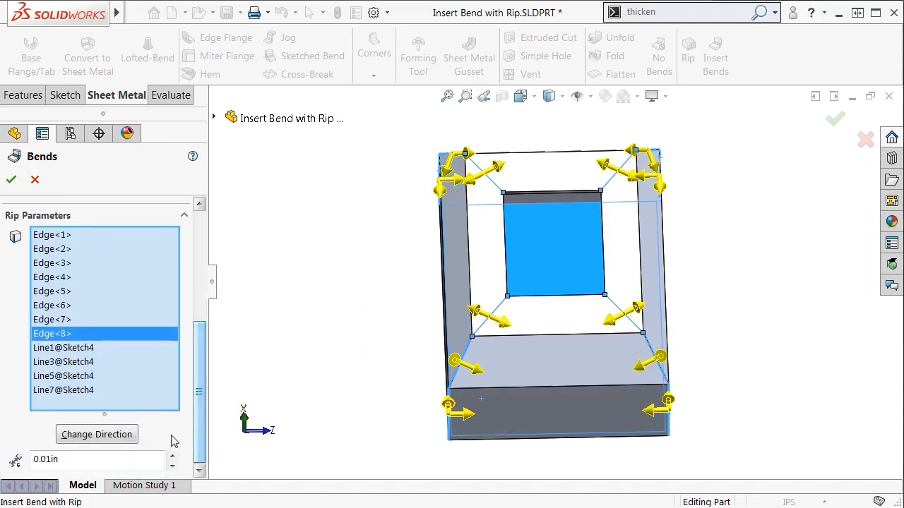
pyautogui.click(154, 459)
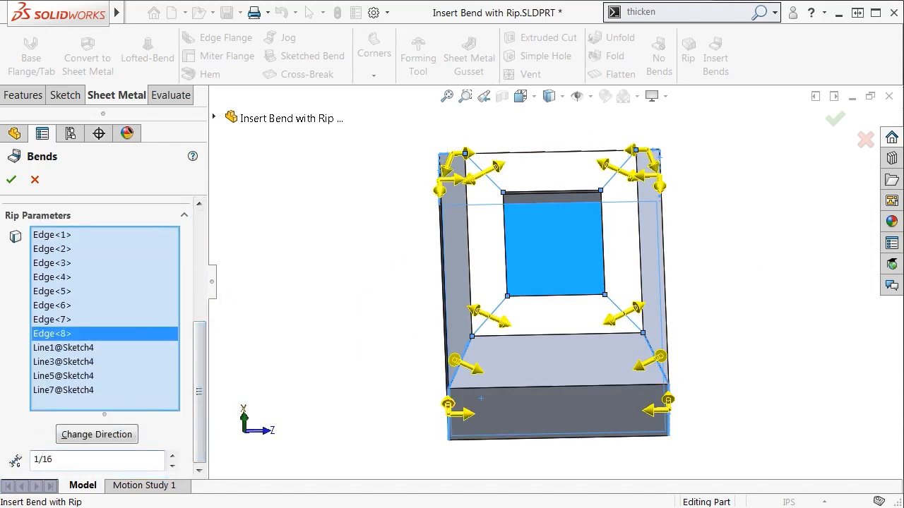
pyautogui.press('Return')
pyautogui.rightClick(280, 342)
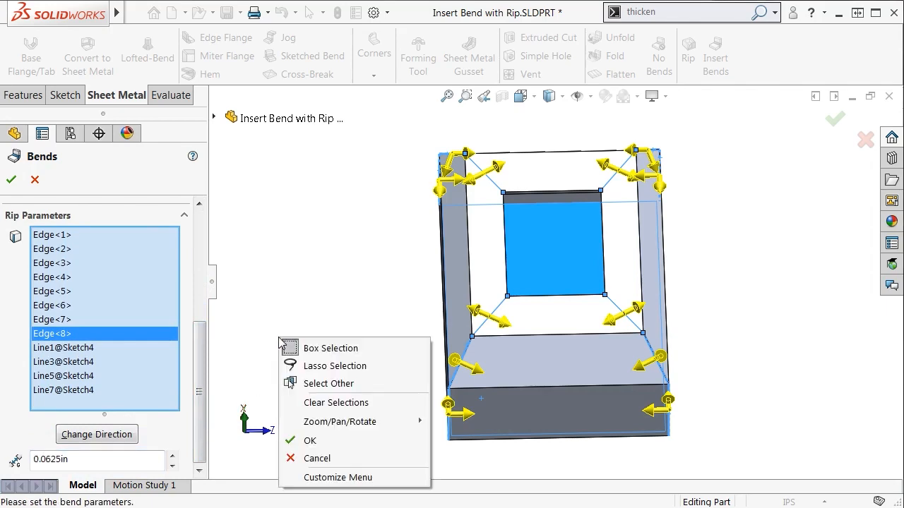
pyautogui.click(362, 444)
pyautogui.click(413, 150)
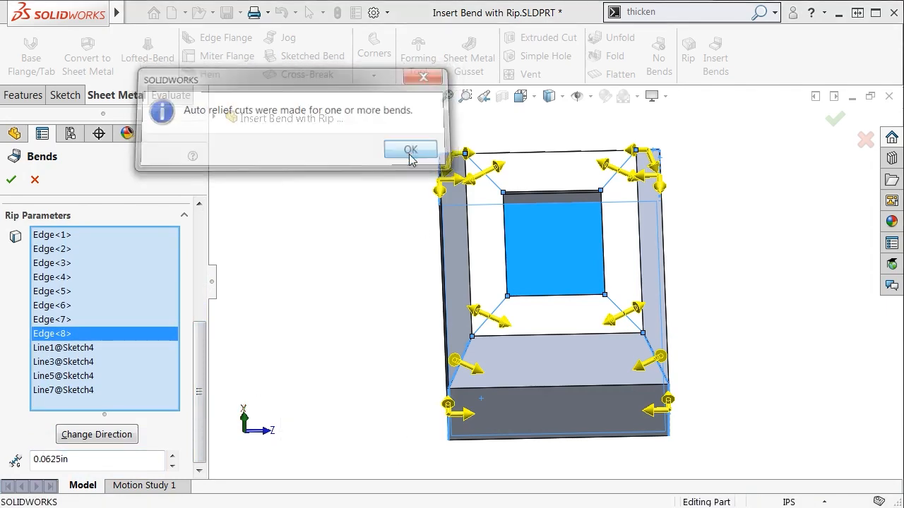
pyautogui.hotkey('ctrl', '7')
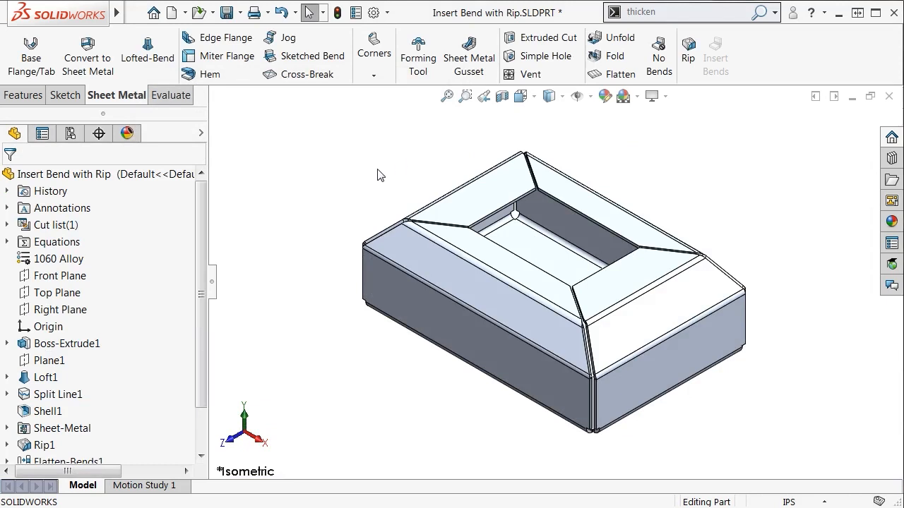
# Step: Examine the Sheet-Metal, Rip1, Process-Bends1 and Flat-Pattern features of the converted box
pyautogui.scroll(-1, 202, 198)
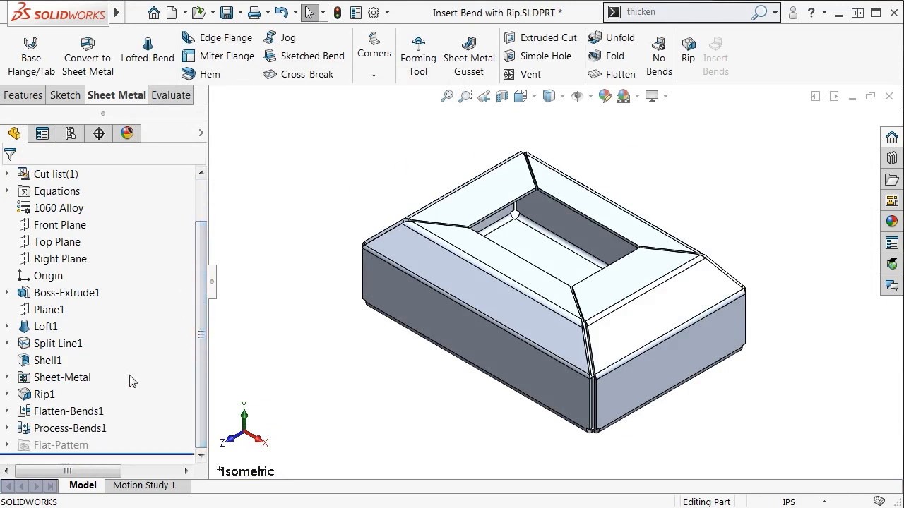
pyautogui.click(92, 385)
pyautogui.click(50, 394)
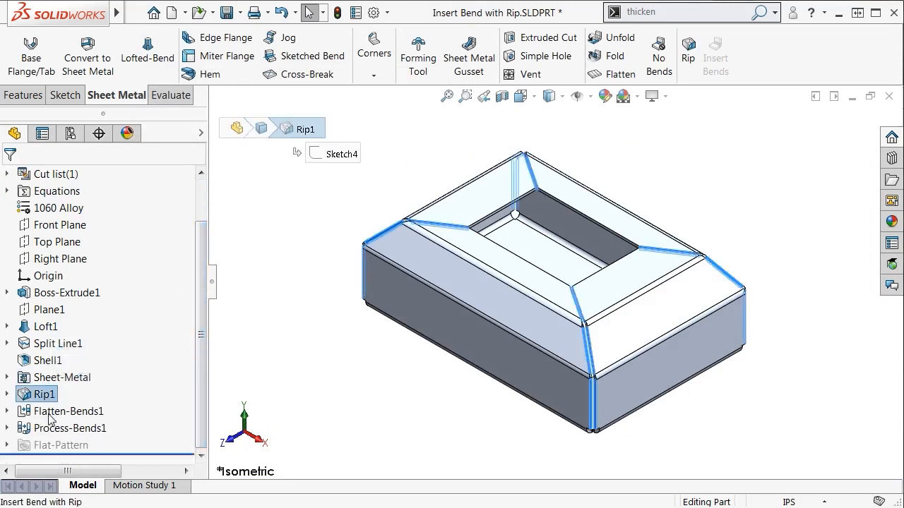
pyautogui.click(57, 428)
pyautogui.click(51, 445)
# Step: Flatten the sheet metal box to inspect its flat pattern, and return it to the folded state
pyautogui.click(237, 359)
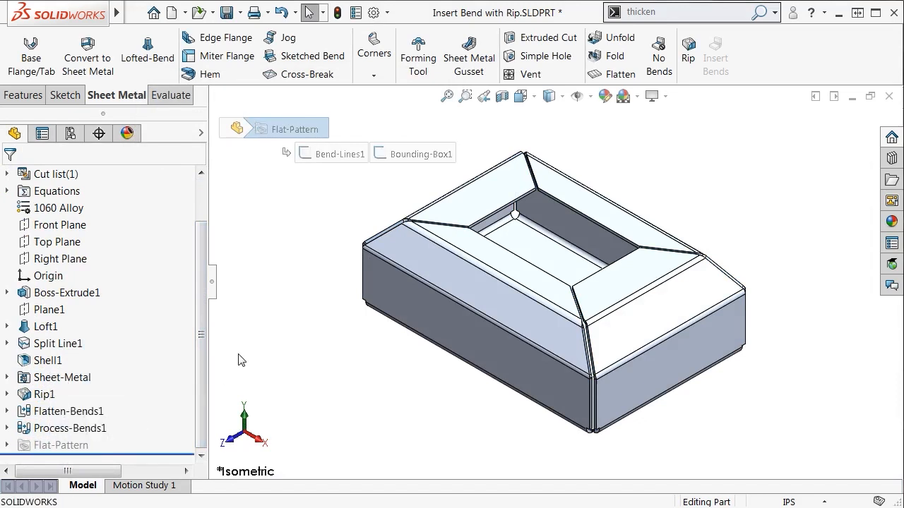
pyautogui.click(615, 73)
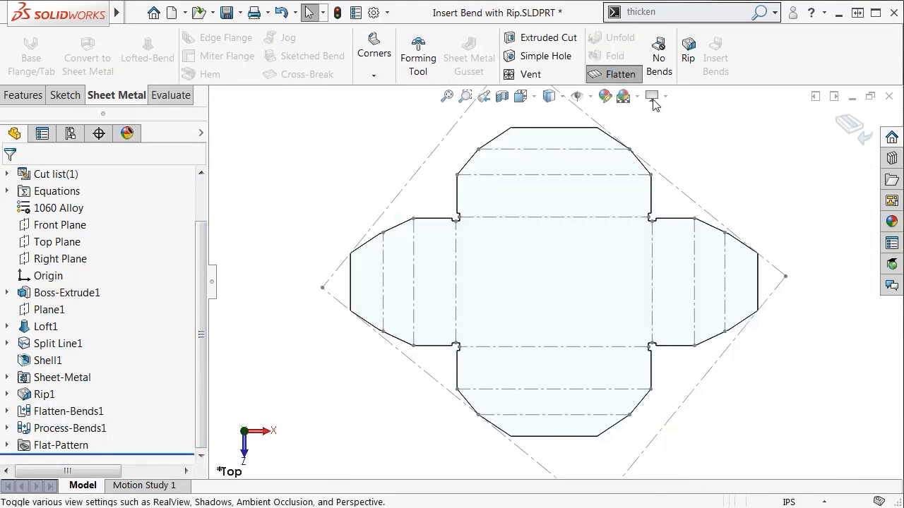
pyautogui.click(616, 73)
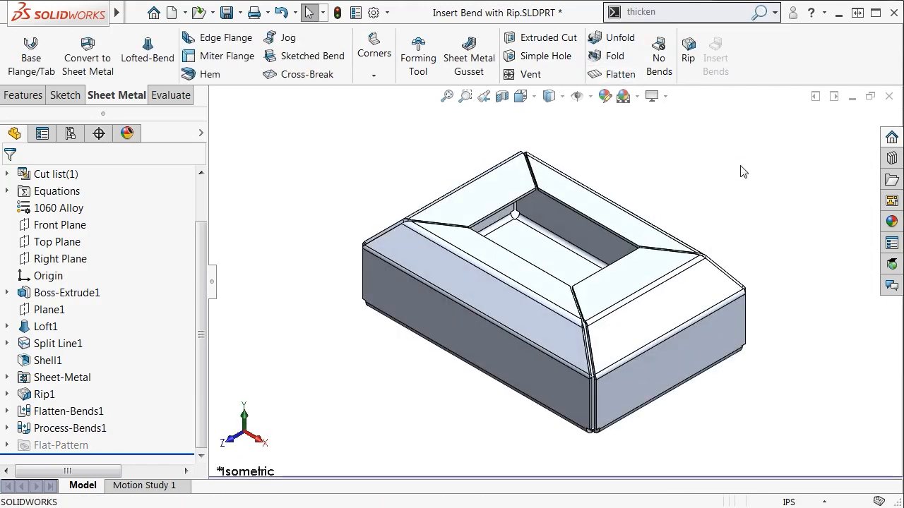